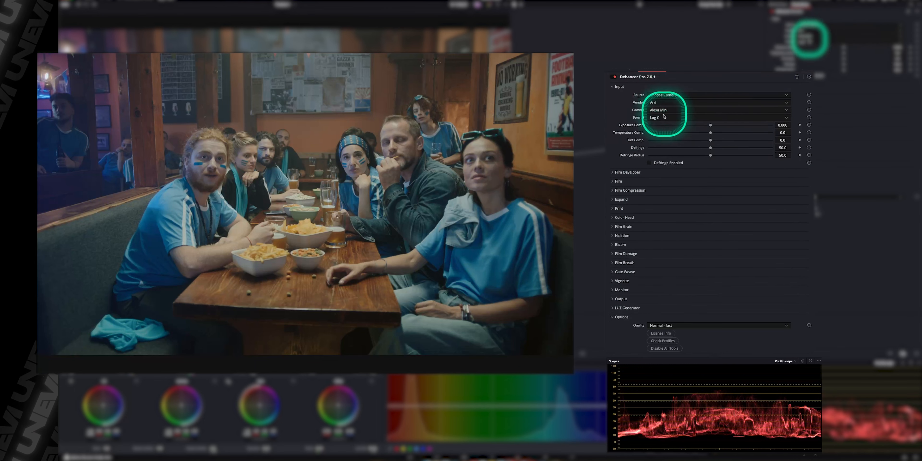
# Collapse the Input settings and expand the Film Developer and Film settings.
pyautogui.click(613, 88)
pyautogui.click(613, 96)
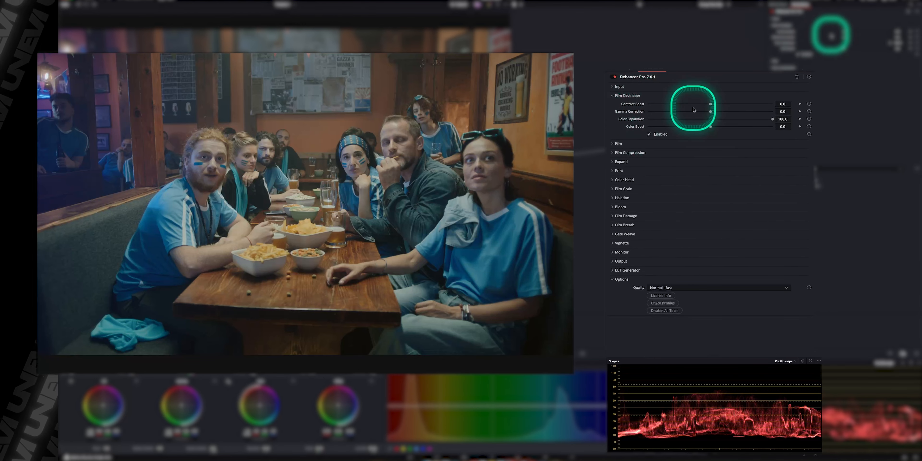
pyautogui.click(613, 144)
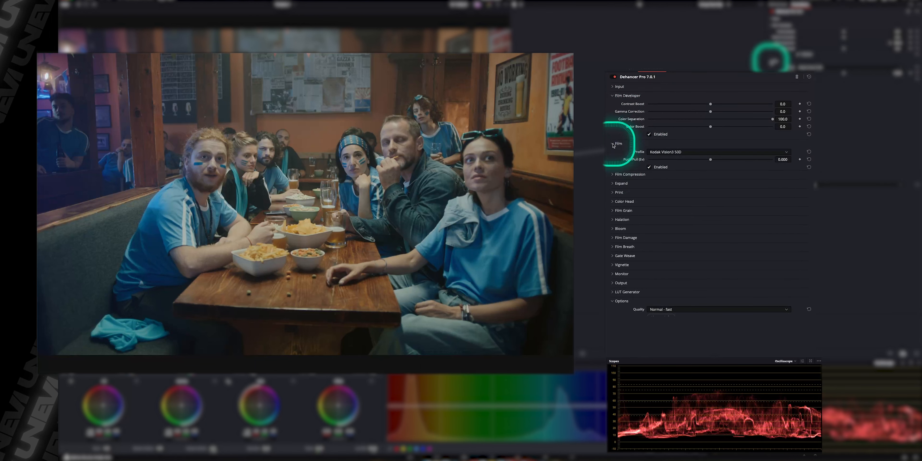
# Browse the film stock profiles and try Agfa Agfacolor 100 on the shot.
pyautogui.click(688, 152)
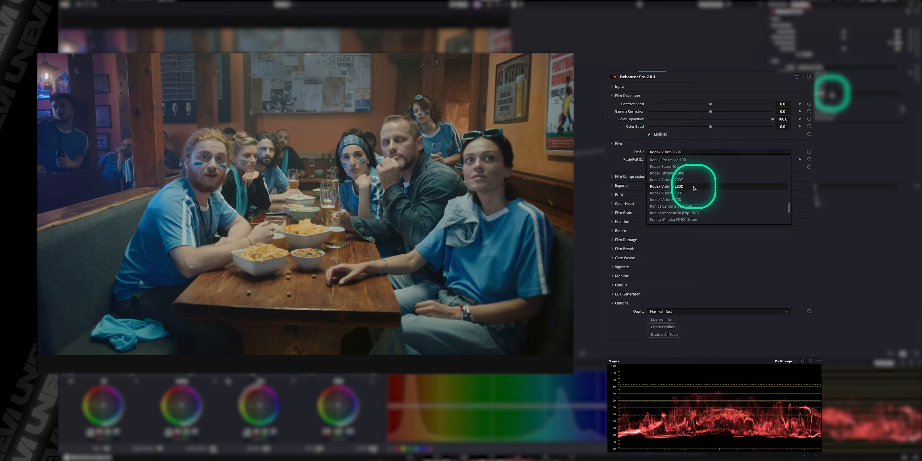
pyautogui.scroll(10, 694, 189)
pyautogui.scroll(8, 694, 194)
pyautogui.scroll(-6, 694, 193)
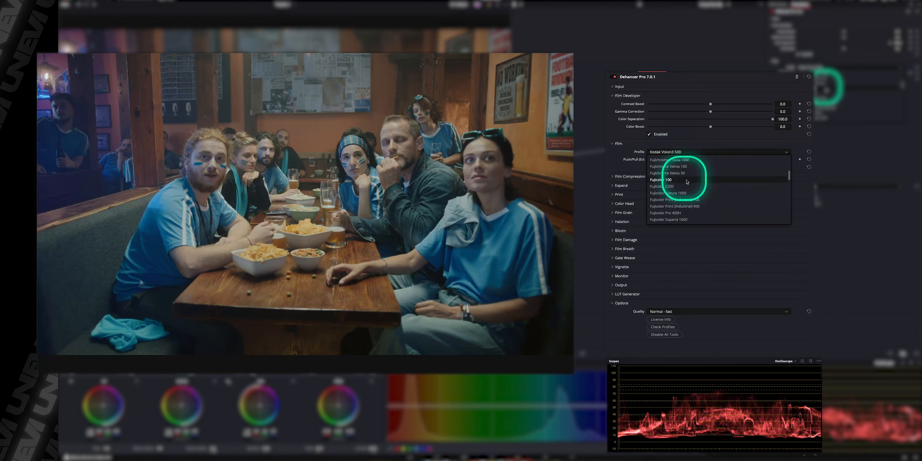
pyautogui.scroll(6, 686, 178)
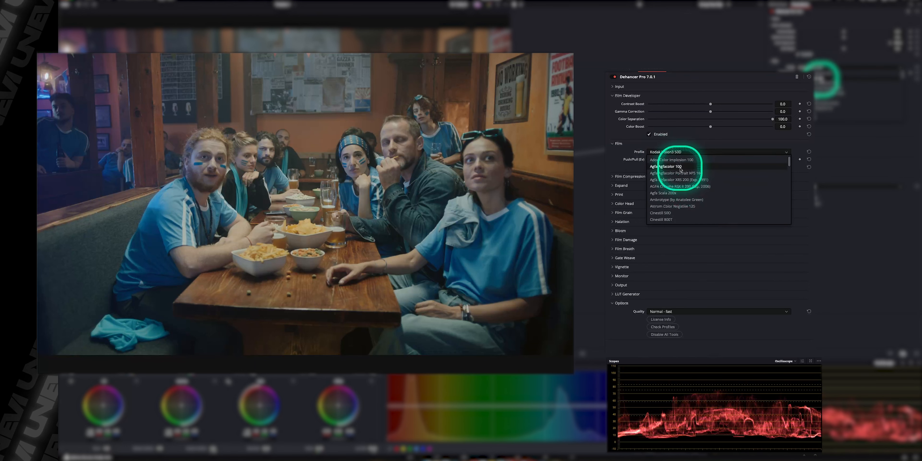
pyautogui.click(680, 167)
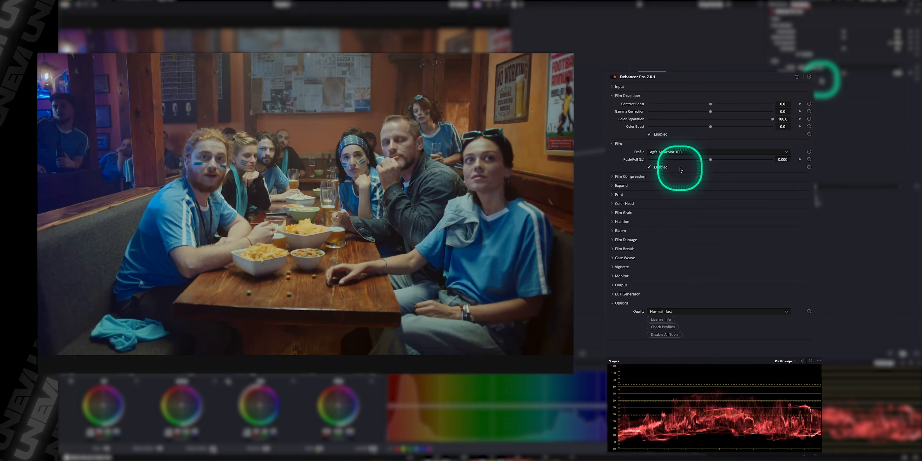
# Set the film profile to Kodak Portra 400 and collapse the Film settings.
pyautogui.click(678, 151)
pyautogui.scroll(-5, 670, 206)
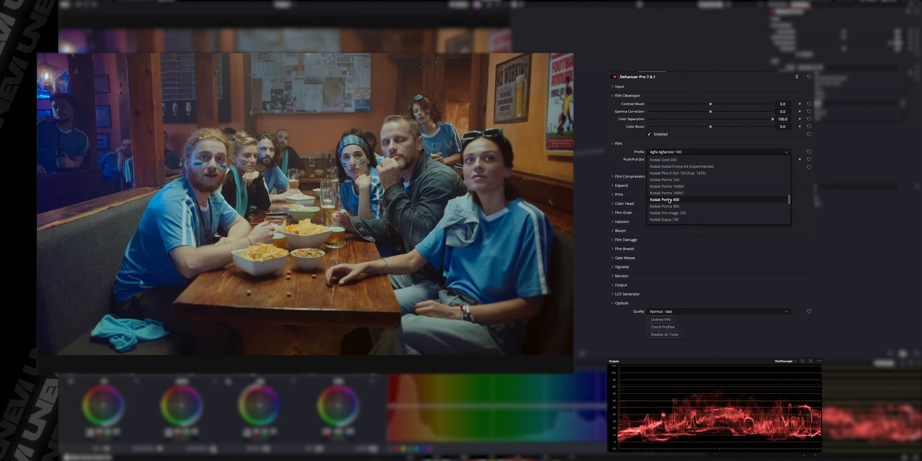
pyautogui.click(670, 199)
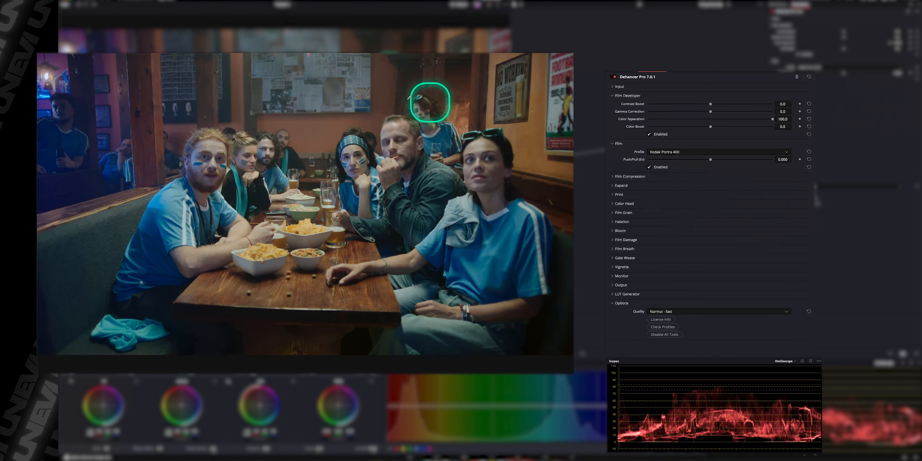
pyautogui.click(612, 143)
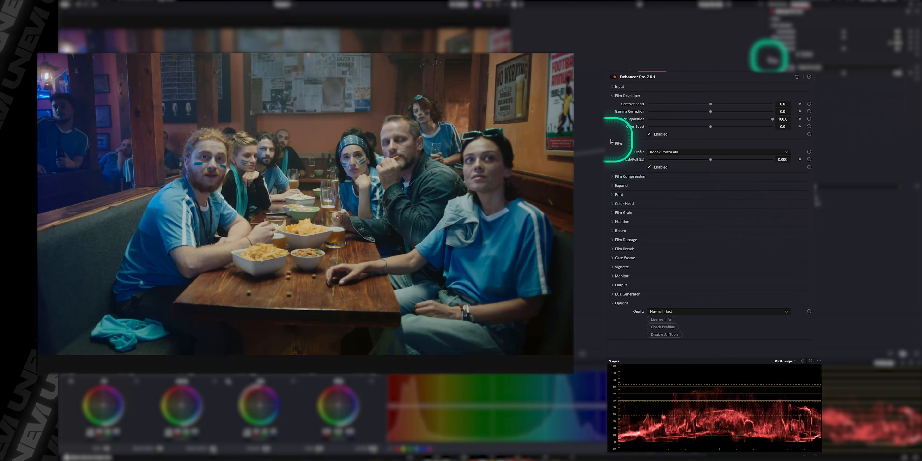
# Lower the Film Compression white point to about 67.3 and collapse that section.
pyautogui.click(613, 153)
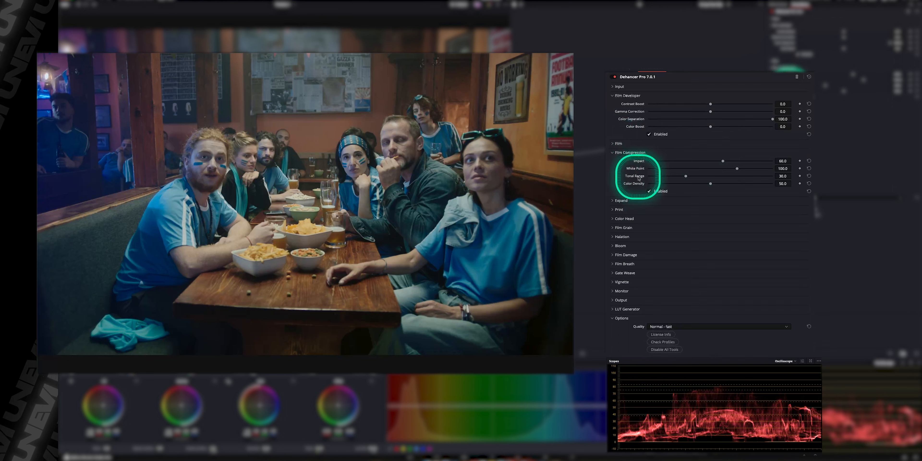
pyautogui.moveTo(737, 169); pyautogui.dragTo(700, 168)
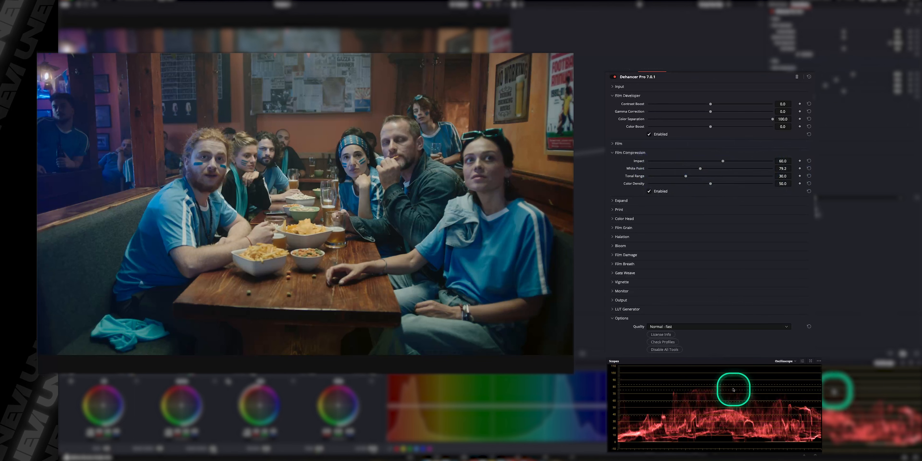
pyautogui.moveTo(700, 168); pyautogui.dragTo(679, 177)
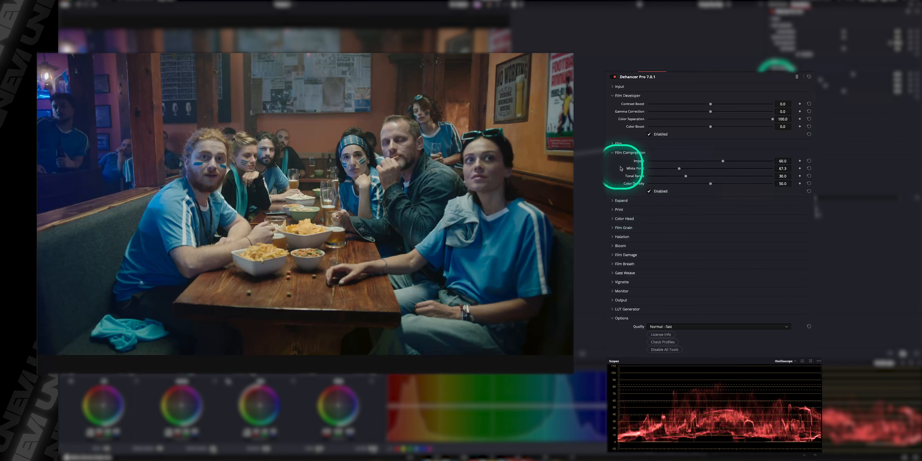
pyautogui.click(613, 153)
# In the Expand settings, raise the black point to about 2.92 and the white point to about 106.3.
pyautogui.click(622, 162)
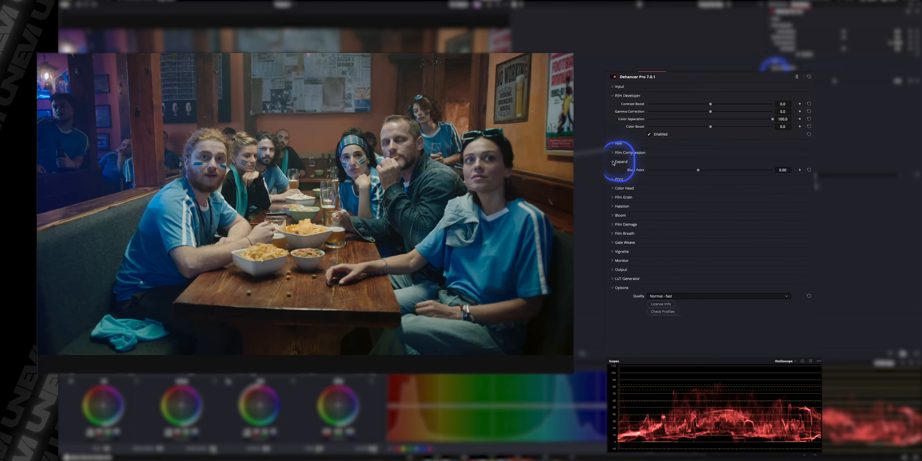
pyautogui.click(697, 171)
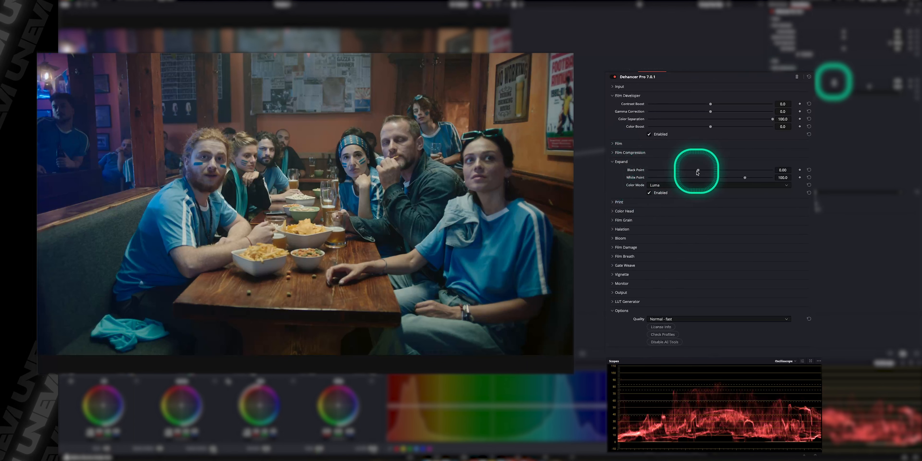
pyautogui.moveTo(745, 179)
pyautogui.mouseDown()
pyautogui.moveTo(720, 179)
pyautogui.moveTo(757, 177)
pyautogui.mouseUp()
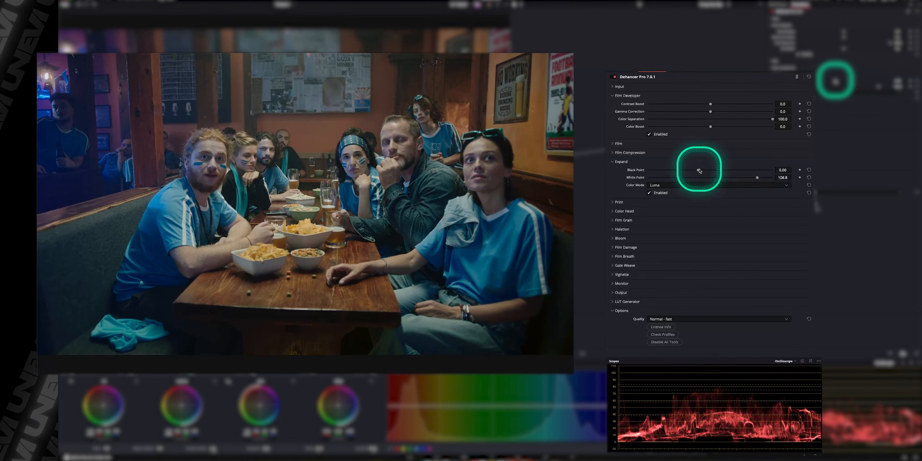
pyautogui.moveTo(700, 171); pyautogui.dragTo(753, 178)
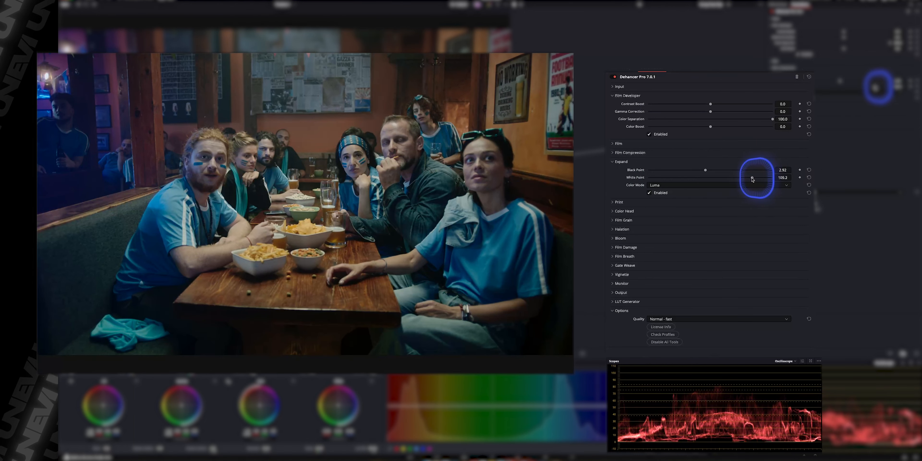
pyautogui.moveTo(749, 179); pyautogui.dragTo(757, 177)
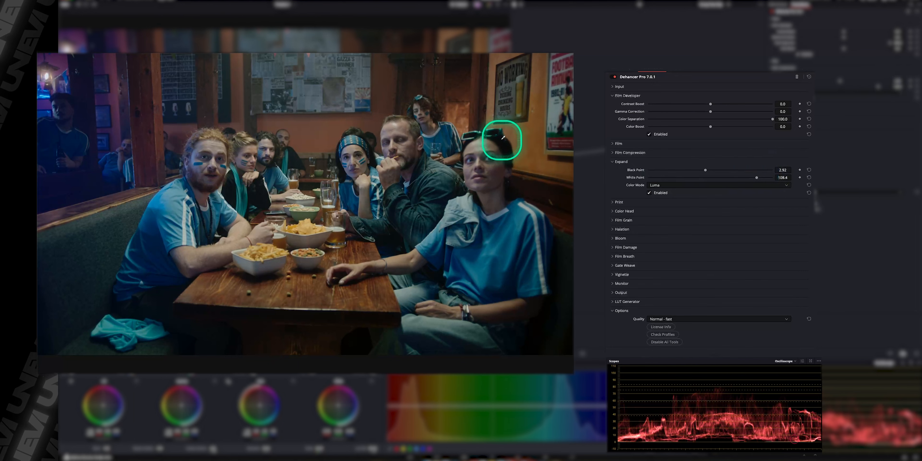
pyautogui.moveTo(756, 178)
pyautogui.mouseDown()
pyautogui.moveTo(714, 178)
pyautogui.moveTo(753, 176)
pyautogui.mouseUp()
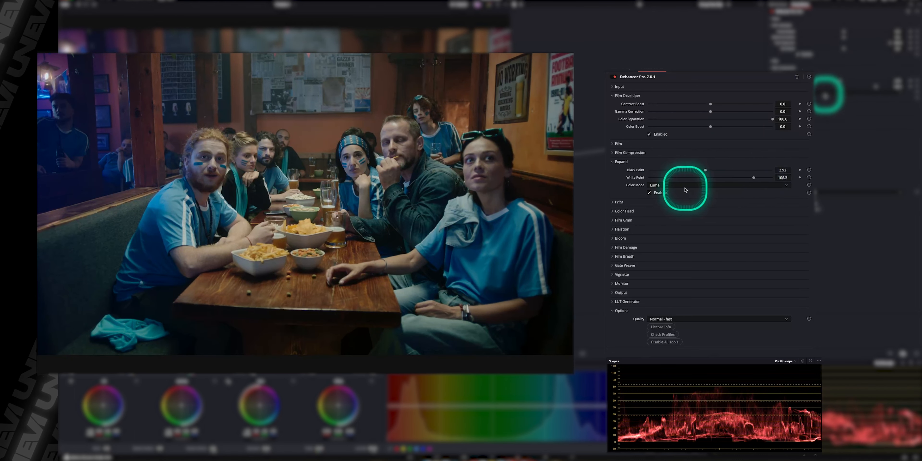
# Compare the shot with the Expand adjustment switched off and on, leaving it enabled.
pyautogui.click(664, 192)
pyautogui.click(664, 192)
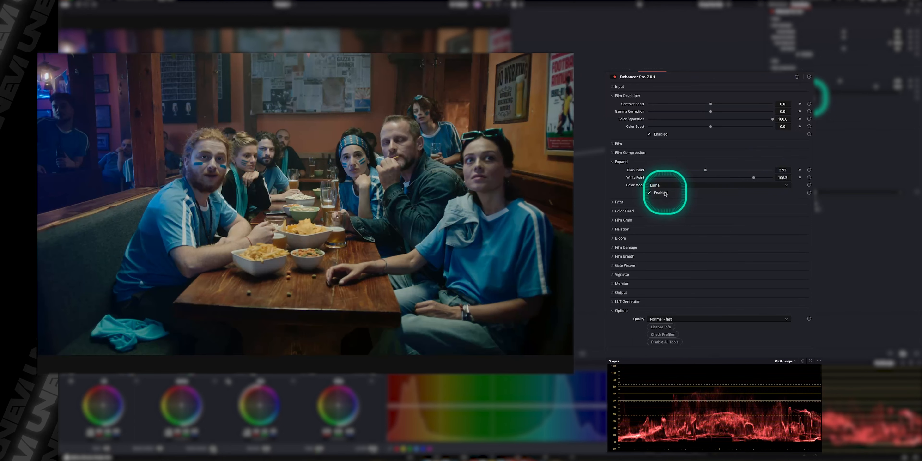
pyautogui.click(664, 193)
pyautogui.click(663, 193)
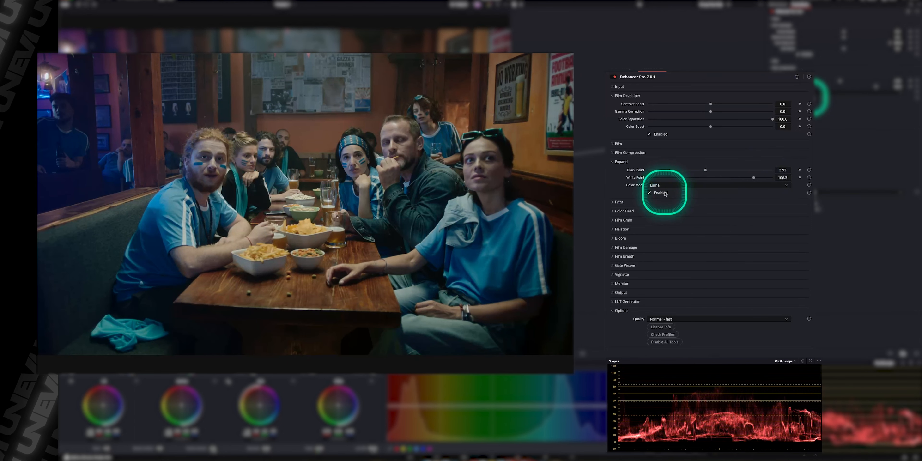
pyautogui.click(663, 192)
pyautogui.click(664, 193)
pyautogui.click(664, 192)
pyautogui.click(663, 192)
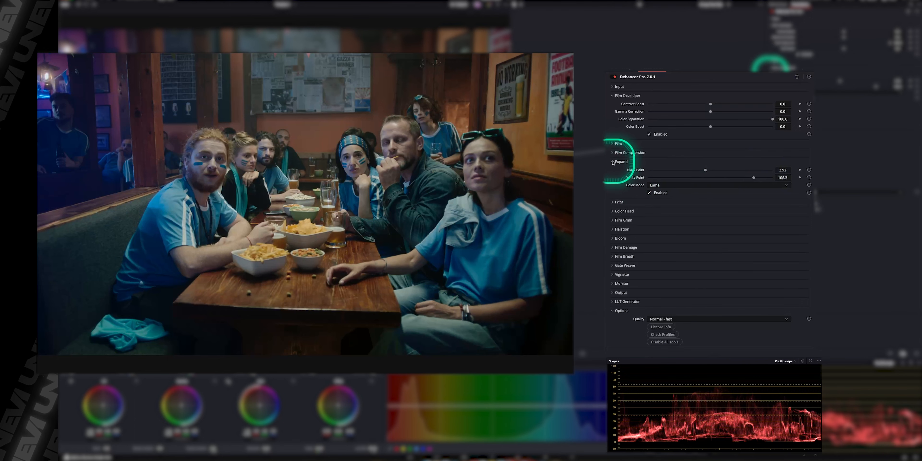
# Collapse the Expand settings and set the Print profile to Kodak 2383 Print Film.
pyautogui.click(612, 162)
pyautogui.click(617, 170)
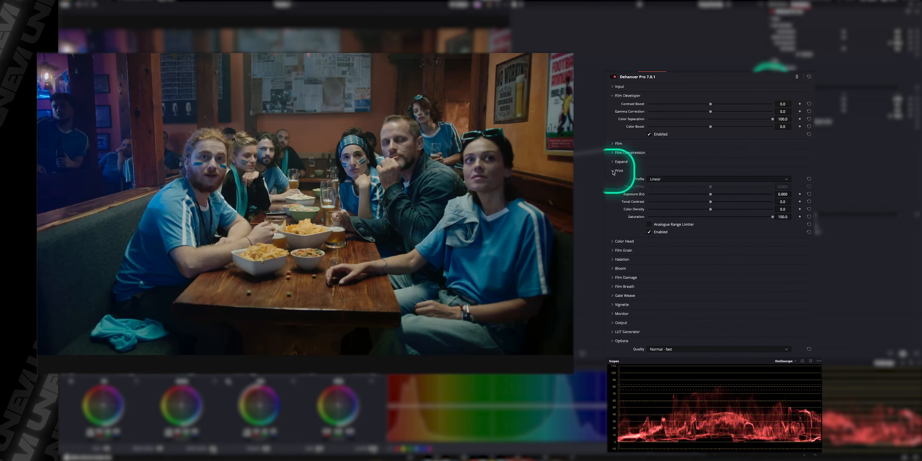
pyautogui.click(672, 183)
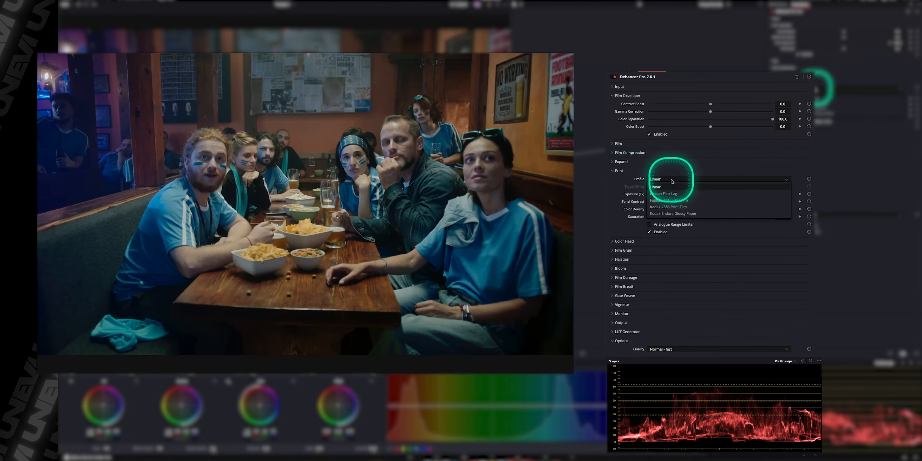
pyautogui.click(678, 206)
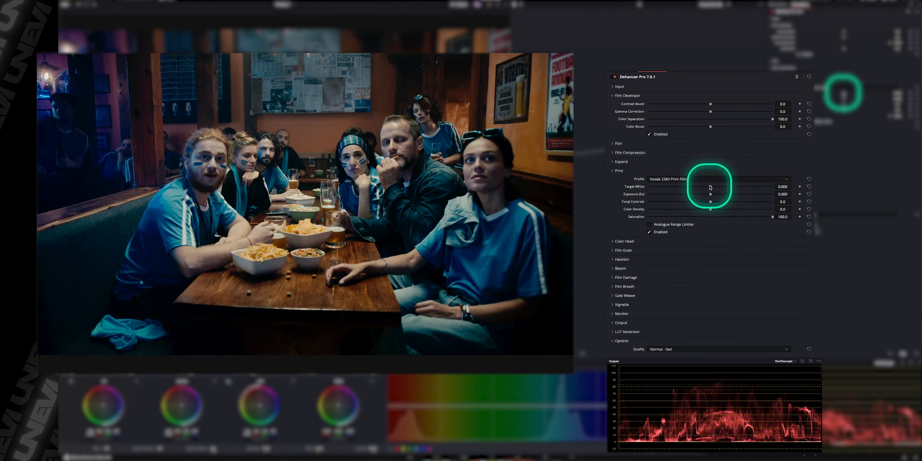
# Try a cooler and a warmer print white balance, setting Target White to about 0.942.
pyautogui.moveTo(710, 188)
pyautogui.mouseDown()
pyautogui.moveTo(657, 186)
pyautogui.moveTo(761, 186)
pyautogui.moveTo(672, 188)
pyautogui.moveTo(730, 188)
pyautogui.moveTo(702, 186)
pyautogui.mouseUp()
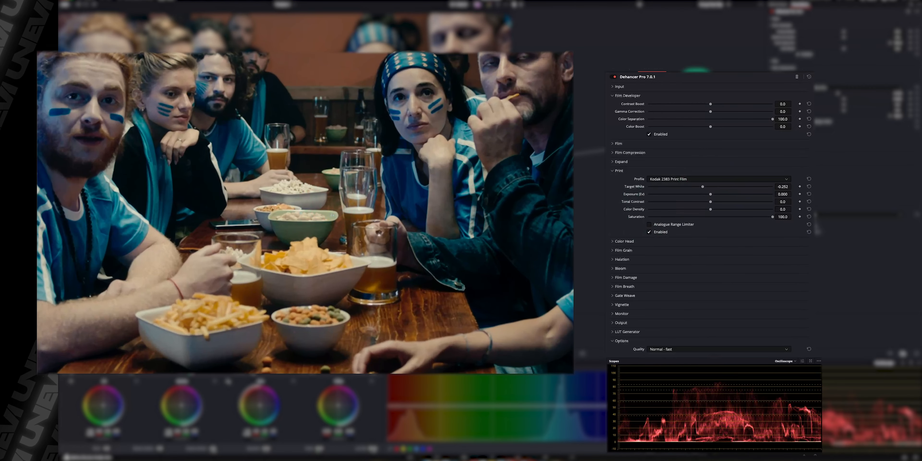
pyautogui.doubleClick(711, 186)
pyautogui.moveTo(711, 187); pyautogui.dragTo(741, 188)
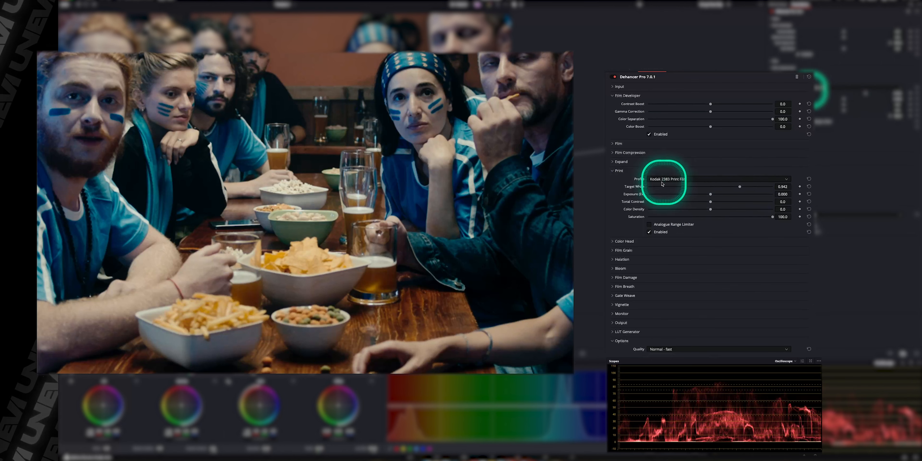
# Compare the close-up of the shot with the Print emulation switched off and on, leaving it enabled.
pyautogui.click(660, 233)
pyautogui.click(661, 233)
pyautogui.click(660, 233)
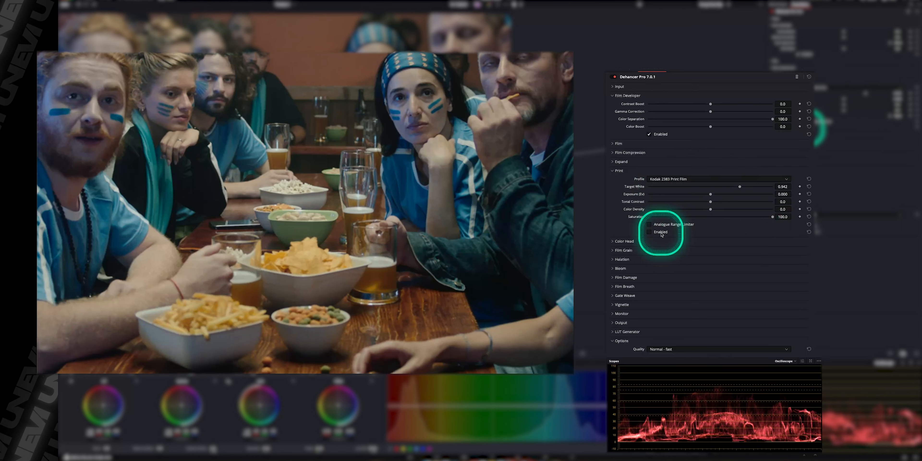
pyautogui.click(661, 233)
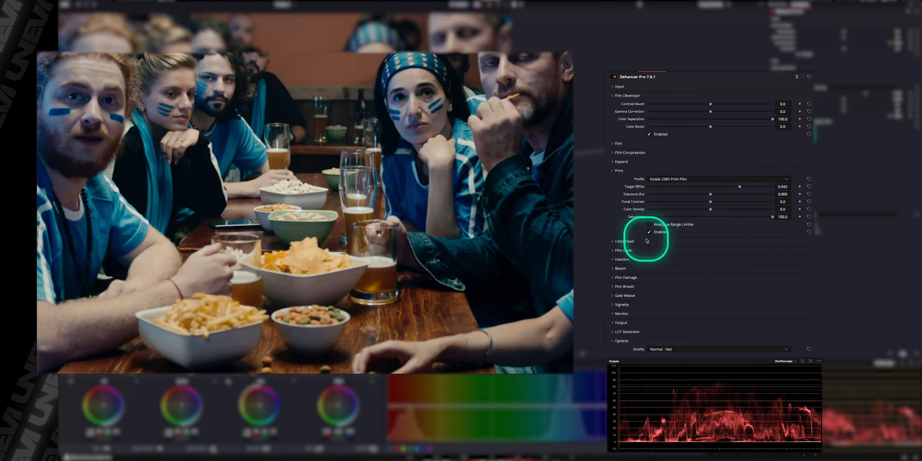
# Turn on the Analogue Range Limiter for the print emulation.
pyautogui.scroll(-3, 484, 183)
pyautogui.scroll(-4, 484, 183)
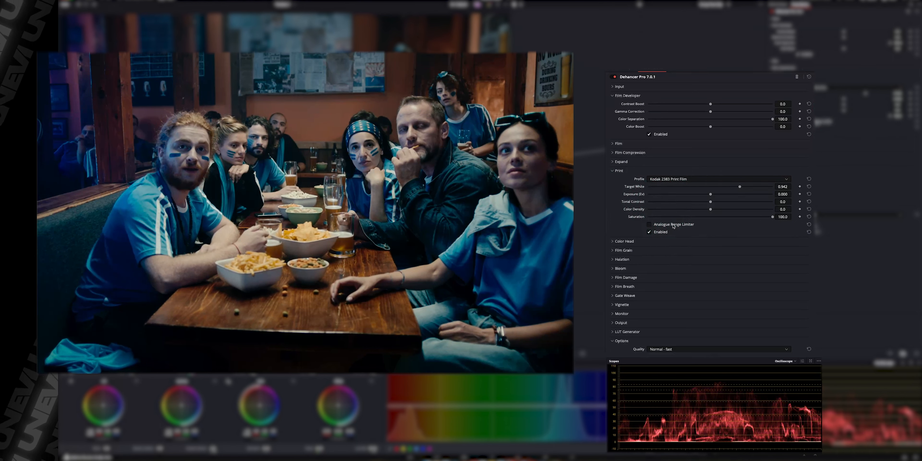
pyautogui.click(673, 226)
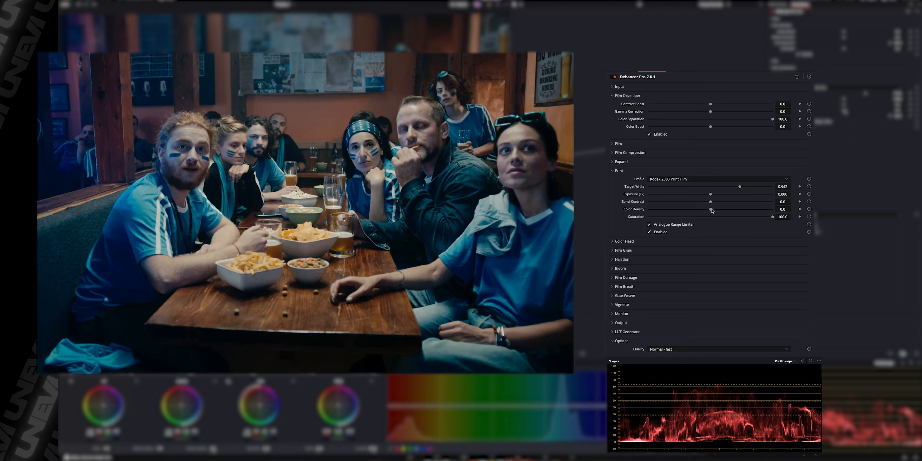
# Try different print Color Density amounts and set it to about 17.0.
pyautogui.moveTo(712, 210)
pyautogui.mouseDown()
pyautogui.moveTo(751, 209)
pyautogui.moveTo(722, 209)
pyautogui.mouseUp()
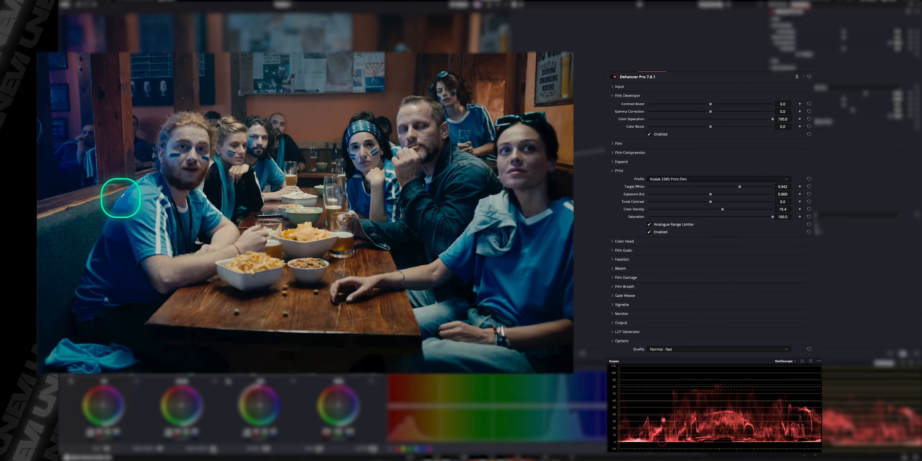
pyautogui.moveTo(724, 209); pyautogui.dragTo(649, 204)
pyautogui.moveTo(648, 209); pyautogui.dragTo(772, 217)
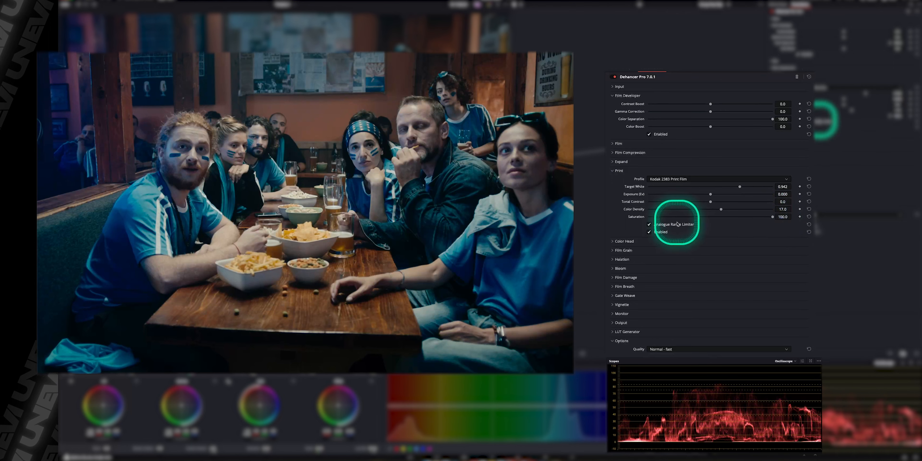
# Check the adjusted print look against the unprinted image by toggling the Print effect, leaving it enabled.
pyautogui.click(650, 232)
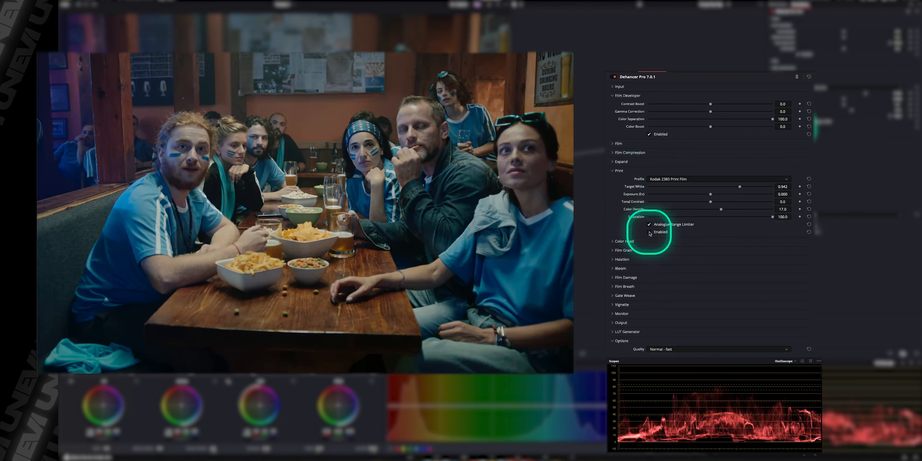
pyautogui.click(650, 232)
pyautogui.click(649, 232)
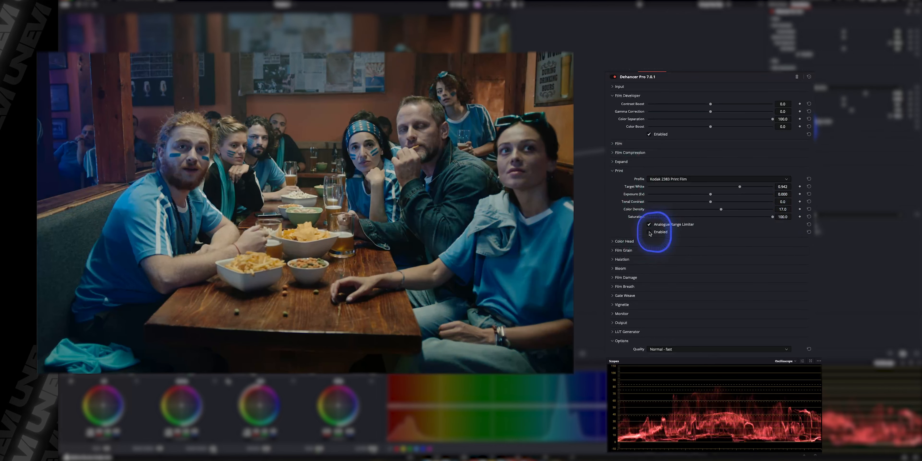
pyautogui.click(649, 232)
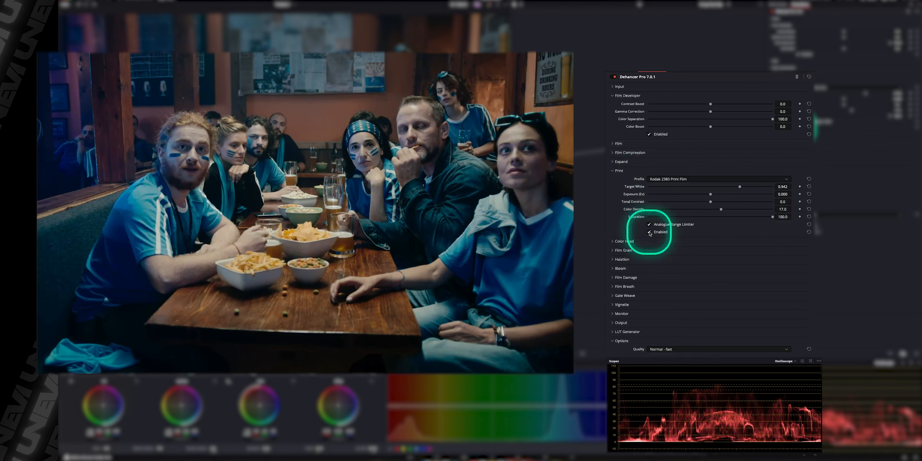
# Lower the Tonal Contrast of the print emulation slightly below zero.
pyautogui.moveTo(710, 202)
pyautogui.mouseDown()
pyautogui.moveTo(689, 204)
pyautogui.moveTo(699, 203)
pyautogui.mouseUp()
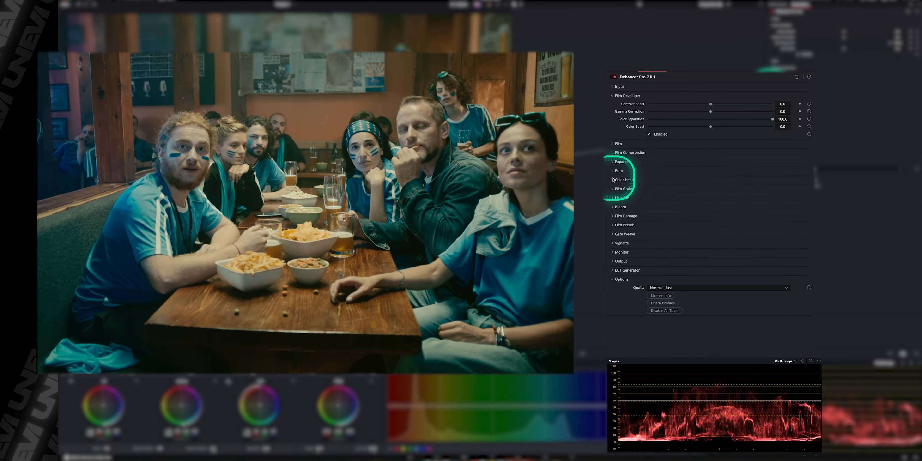
# Try a yellow shift in the Color Head, reset it, and balance Yellow-Blue to -2.2, Magenta-Green to 3.2 and Cyan-Red to 5.1.
pyautogui.click(612, 180)
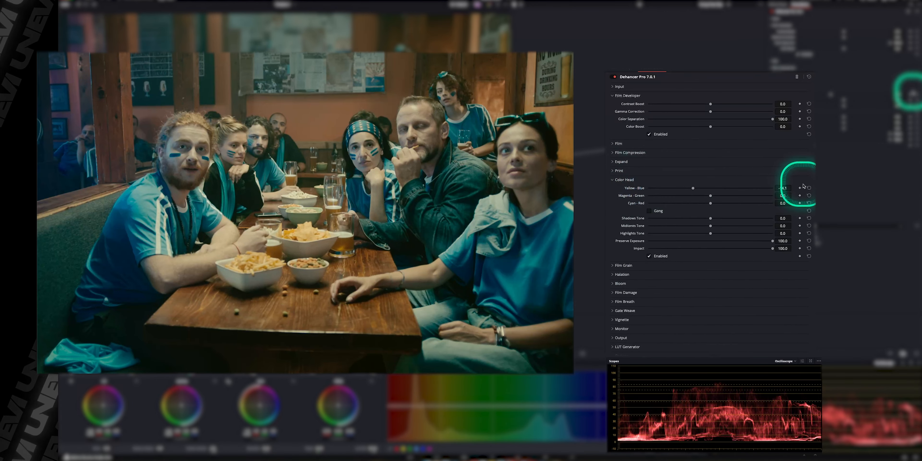
pyautogui.click(808, 188)
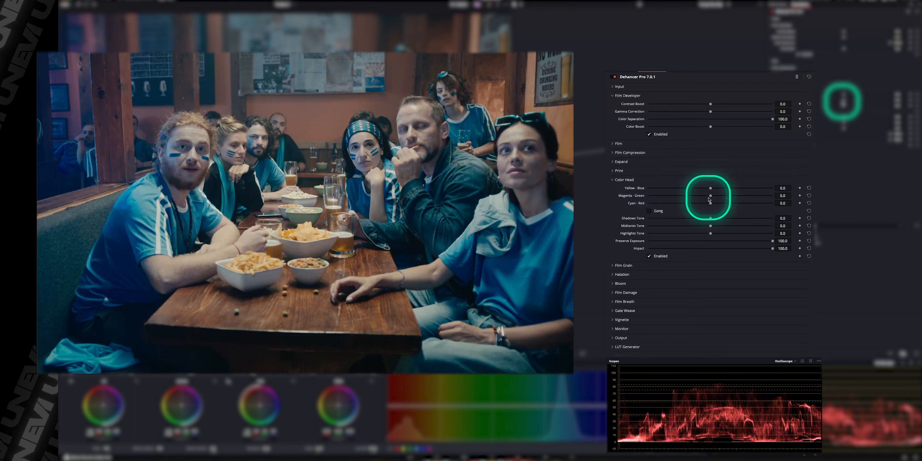
pyautogui.moveTo(710, 196); pyautogui.dragTo(710, 197)
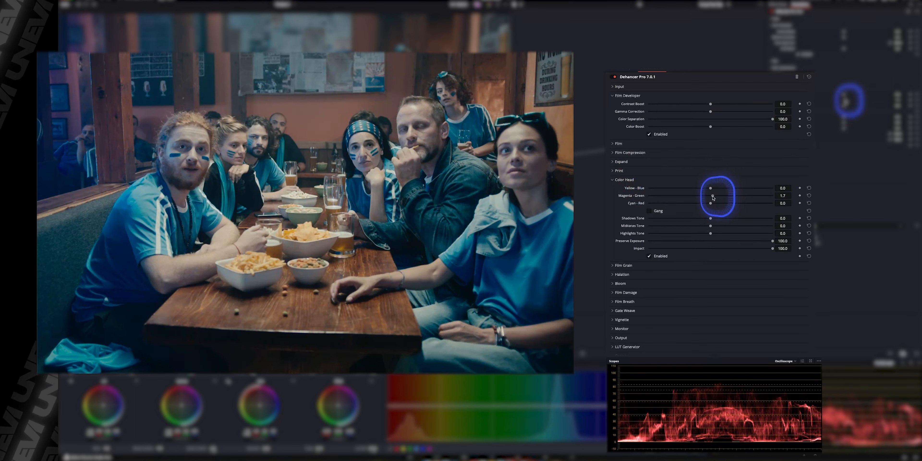
pyautogui.moveTo(714, 196); pyautogui.dragTo(711, 205)
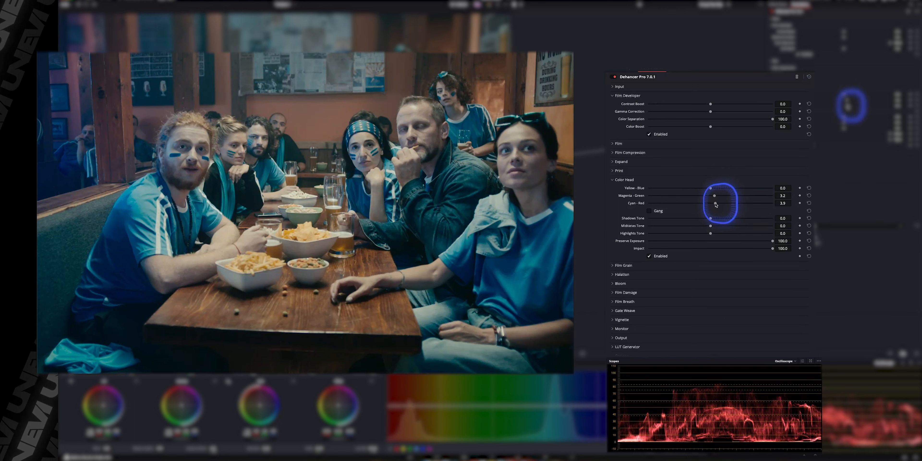
pyautogui.moveTo(718, 205); pyautogui.dragTo(695, 218)
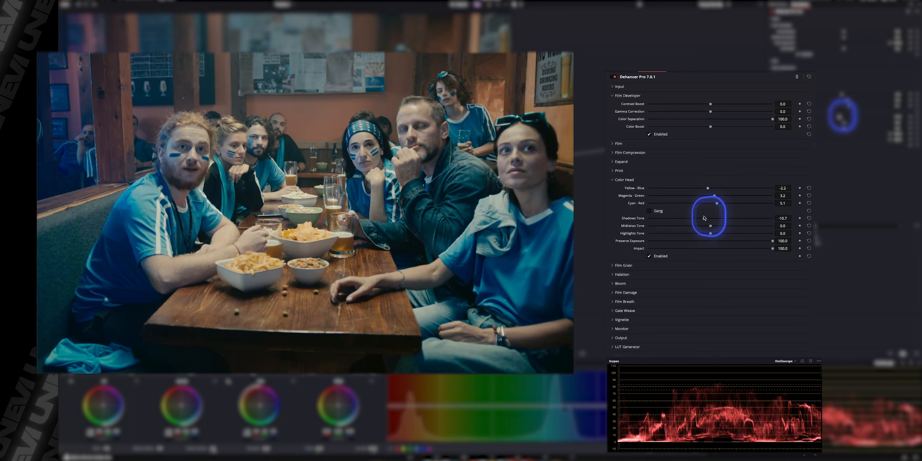
# Set the Color Head's Shadows Tone to -8.3, Midtones Tone to -1.5 and Highlights Tone to -33.0, and compare it switched off and on.
pyautogui.moveTo(705, 218); pyautogui.dragTo(689, 234)
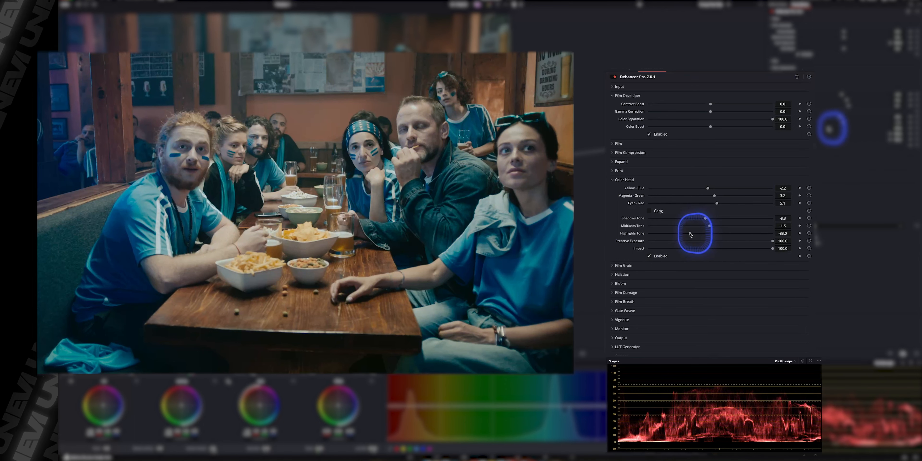
pyautogui.click(657, 256)
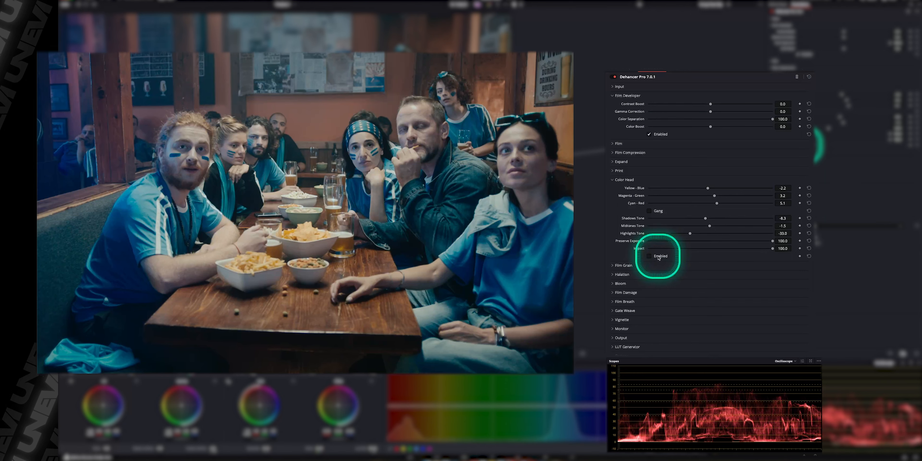
pyautogui.click(658, 257)
pyautogui.click(621, 179)
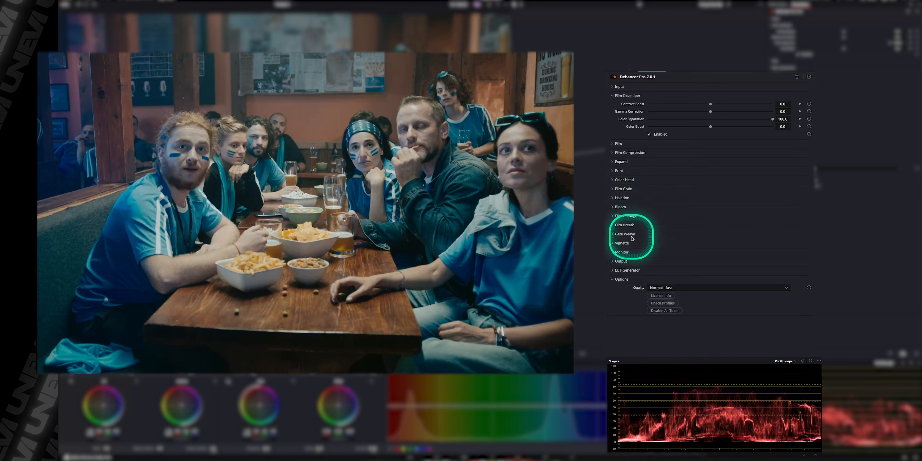
# Try the 16 mm ISO 500 and 16 mm ISO 50 film grain profiles on the shot.
pyautogui.click(612, 189)
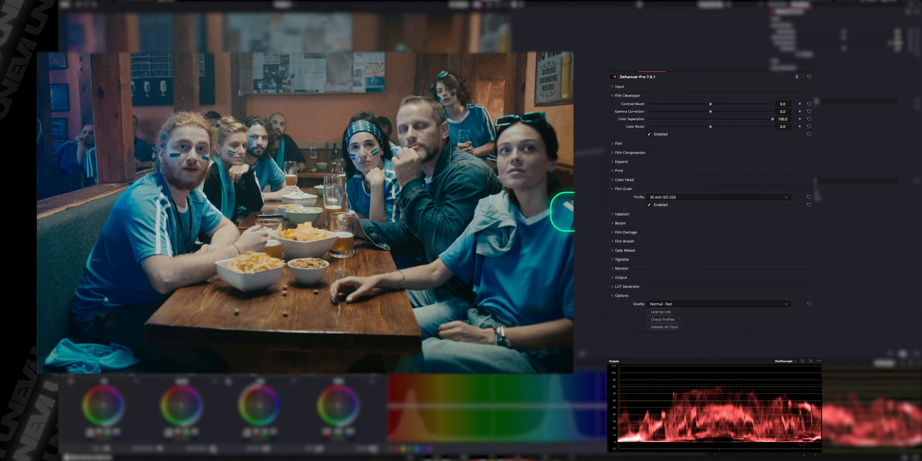
pyautogui.click(681, 198)
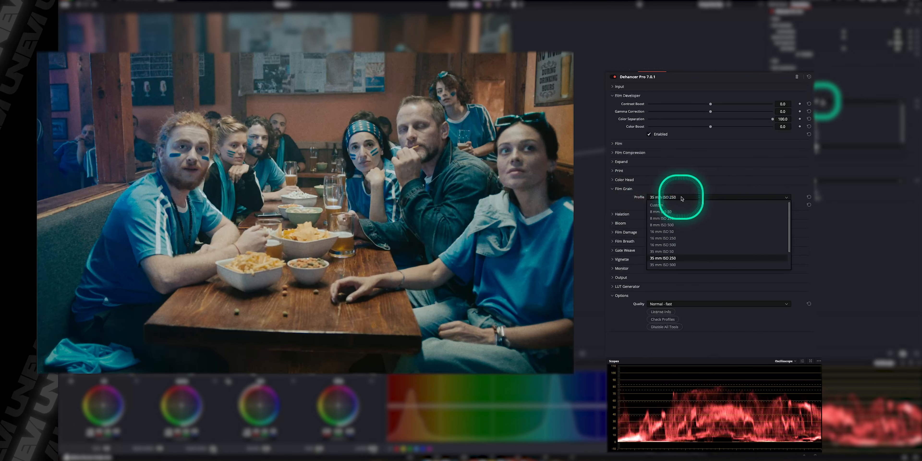
pyautogui.scroll(-2, 669, 232)
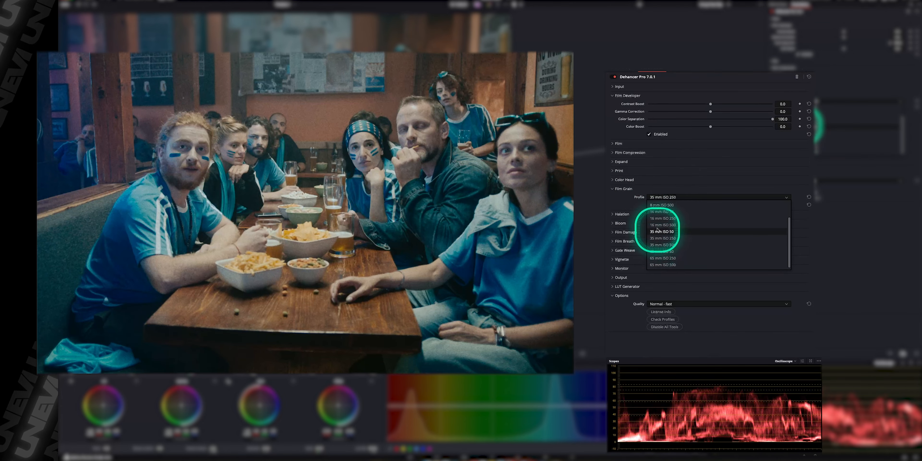
pyautogui.click(658, 224)
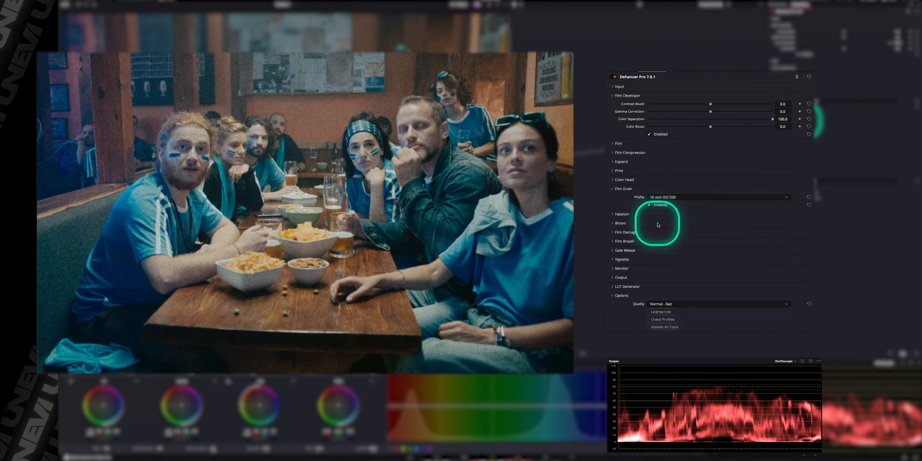
pyautogui.click(671, 197)
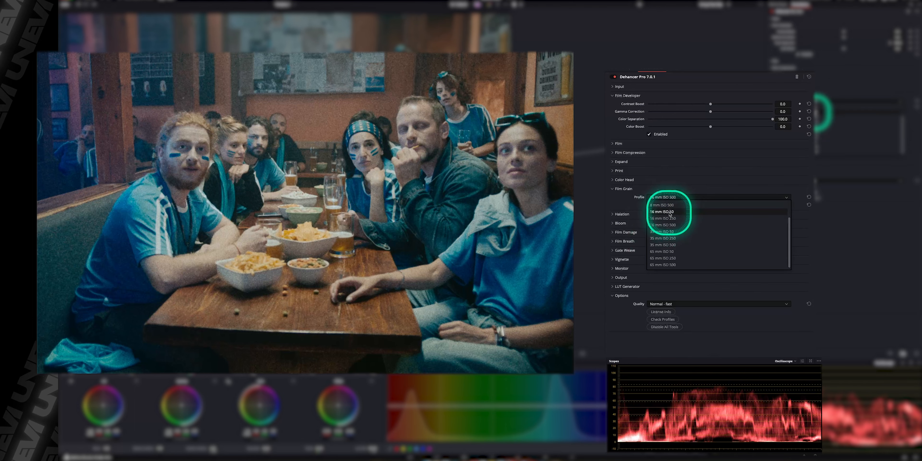
pyautogui.click(670, 213)
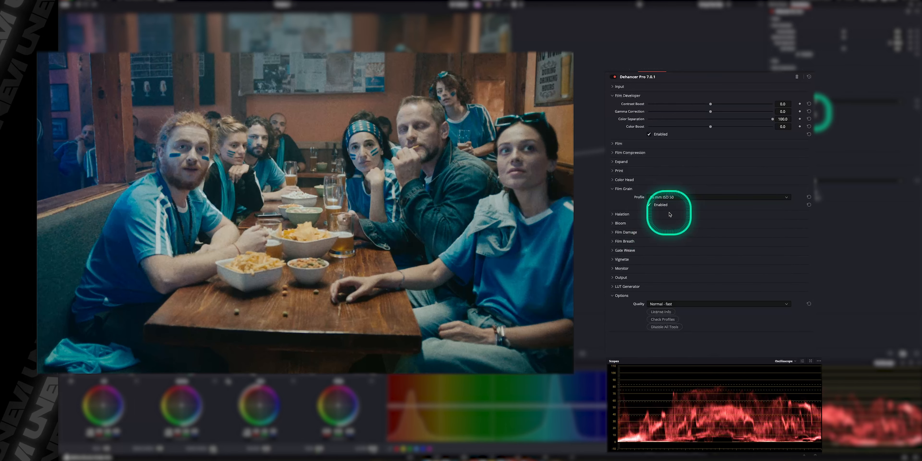
# Set the Film Grain profile to Custom.
pyautogui.click(662, 197)
pyautogui.scroll(2, 665, 215)
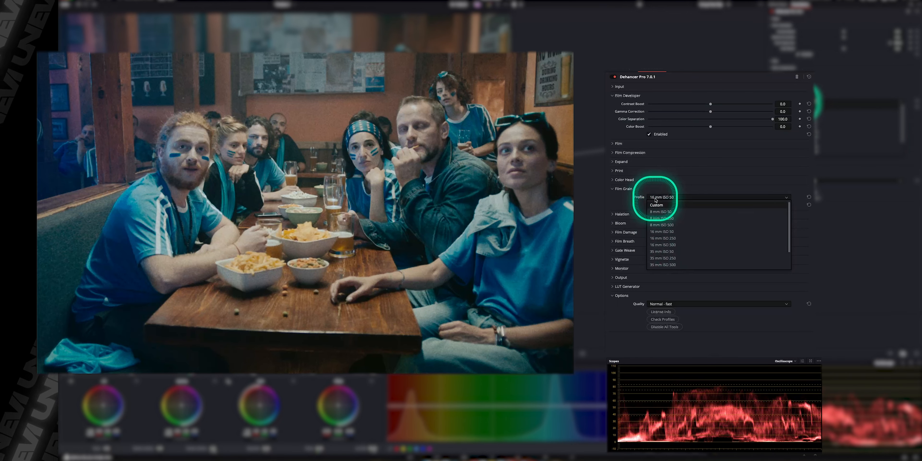
pyautogui.click(658, 205)
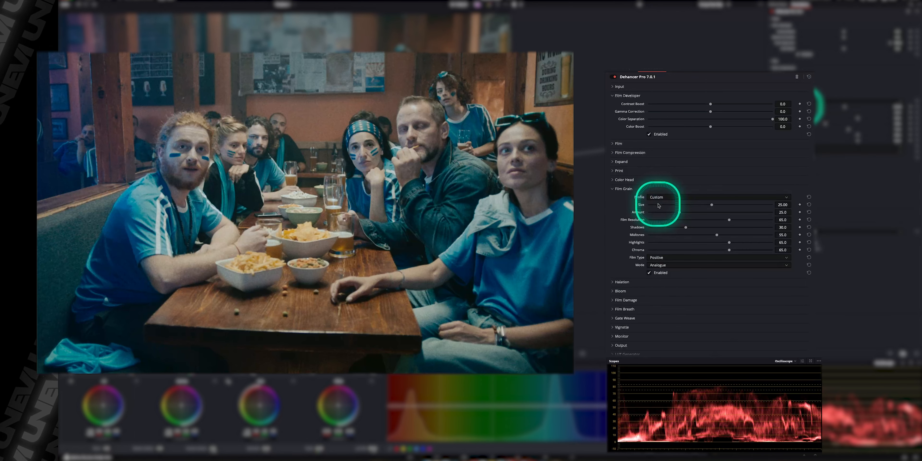
pyautogui.click(669, 197)
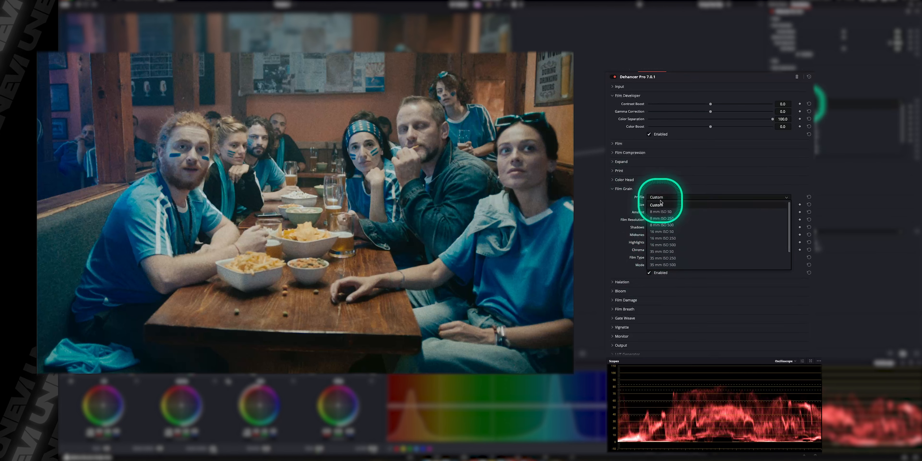
pyautogui.click(614, 190)
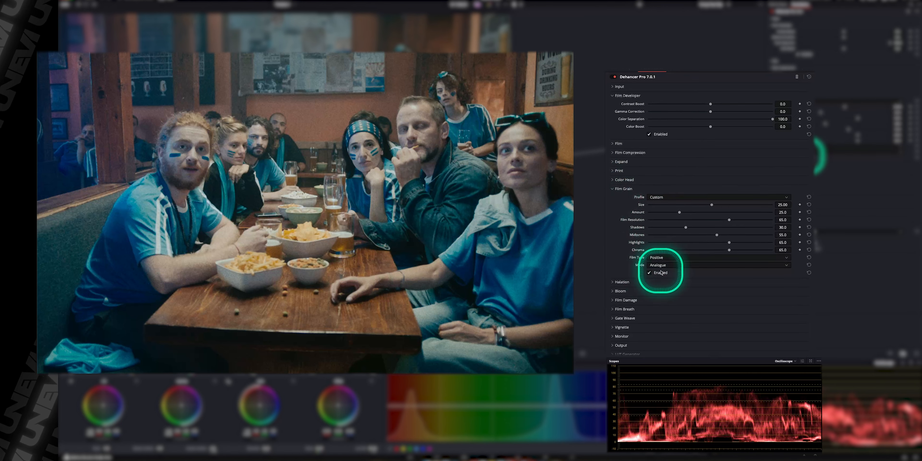
pyautogui.click(612, 192)
# Enable Halation with the 35 mm / Super 35 profile and display its mask.
pyautogui.click(613, 197)
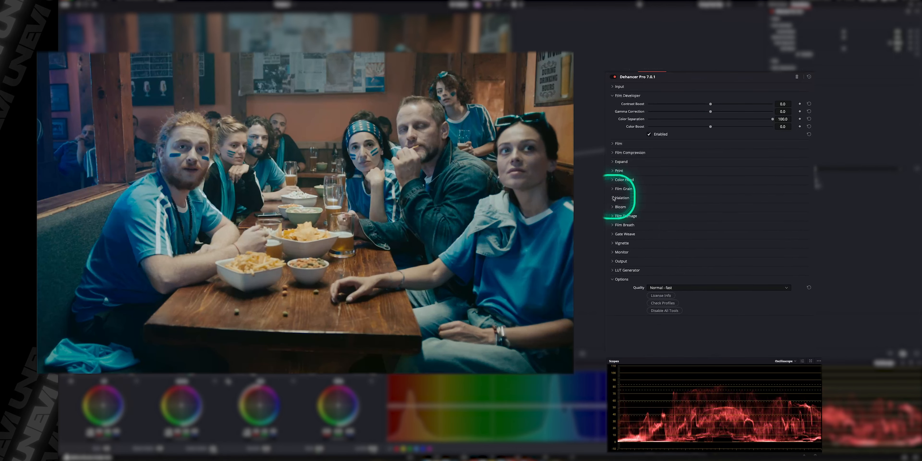
pyautogui.click(671, 207)
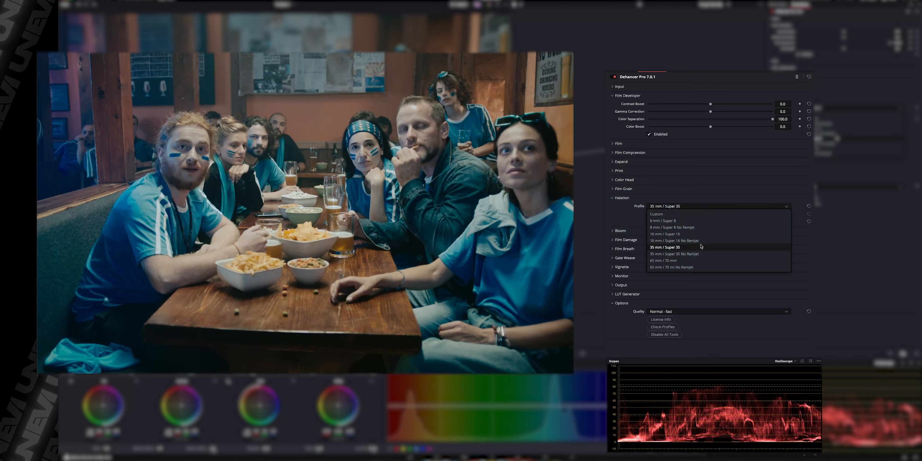
pyautogui.click(687, 246)
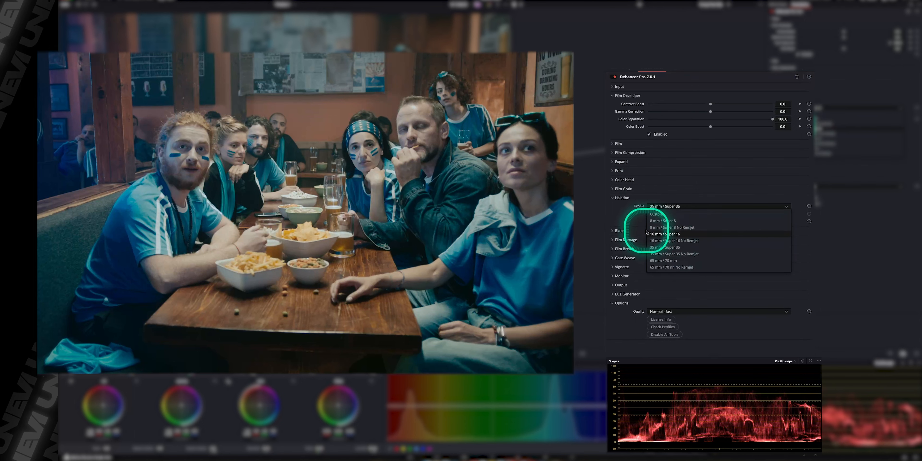
pyautogui.click(649, 222)
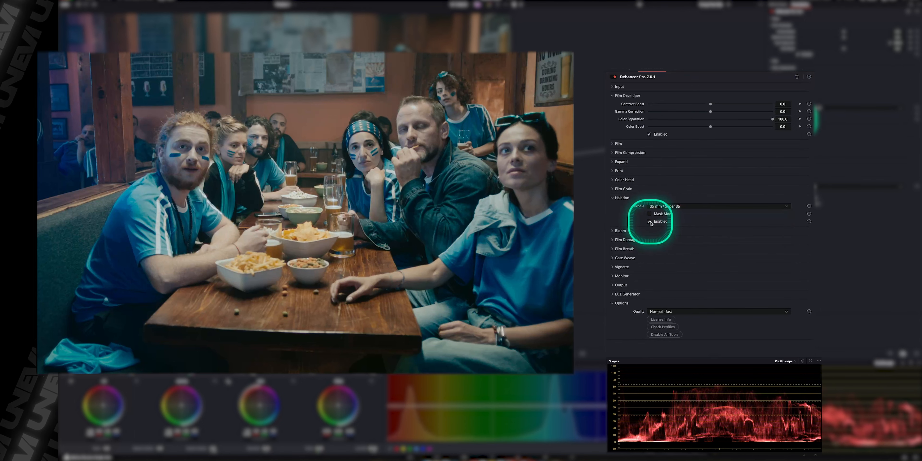
pyautogui.click(650, 214)
# Compare the halation masks of the 16 mm / Super 16 No Remjet, 16 mm / Super 16 and 35 mm / Super 35 No Remjet profiles.
pyautogui.click(664, 209)
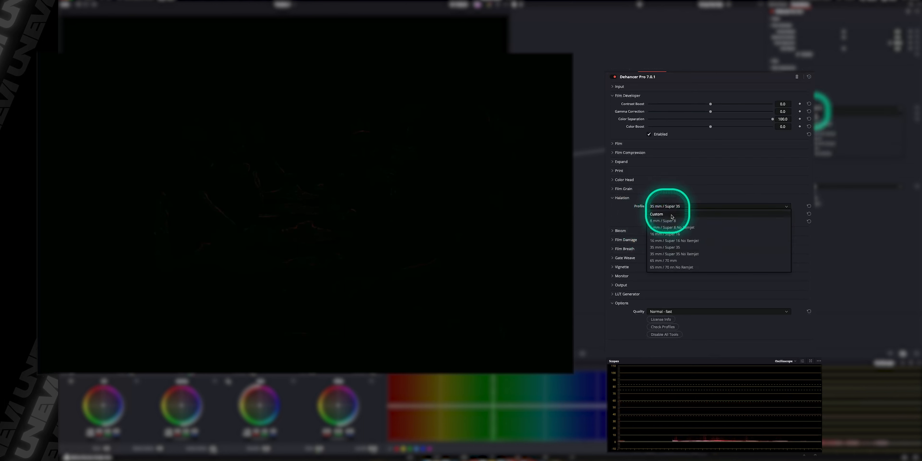
pyautogui.click(691, 241)
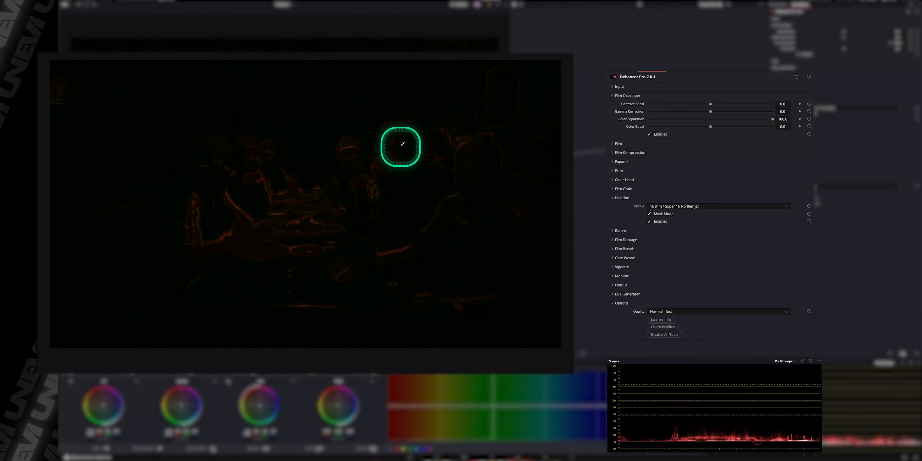
pyautogui.click(701, 207)
pyautogui.click(696, 236)
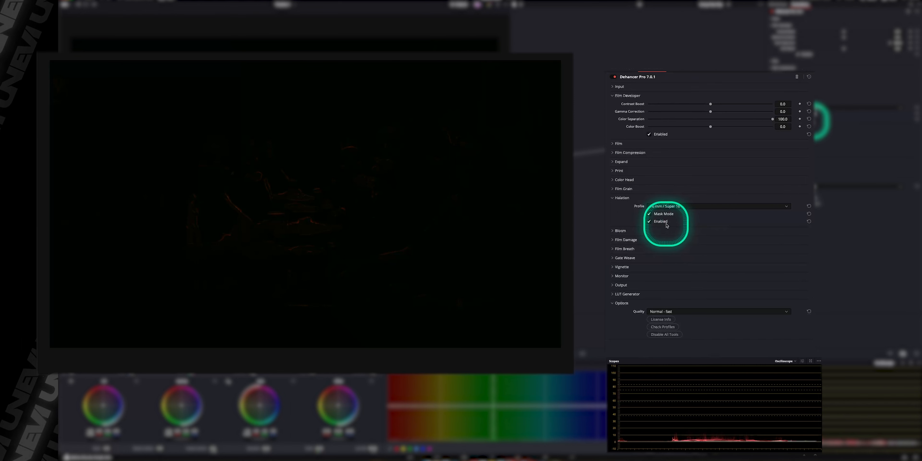
pyautogui.click(677, 207)
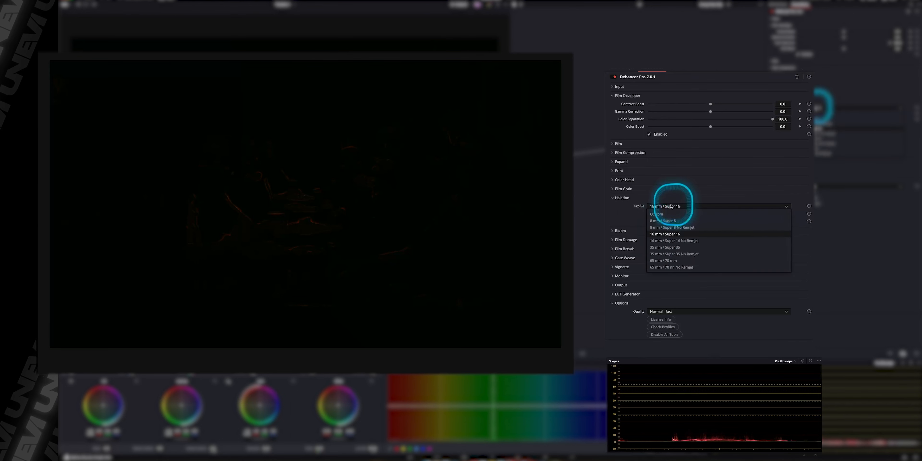
pyautogui.click(675, 254)
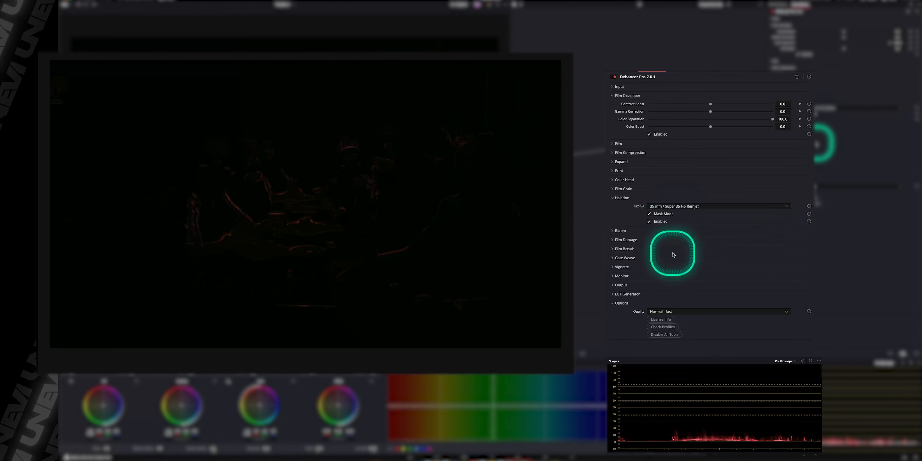
# Turn off the halation mask view and set the Halation profile to 35 mm / Super 35.
pyautogui.click(649, 214)
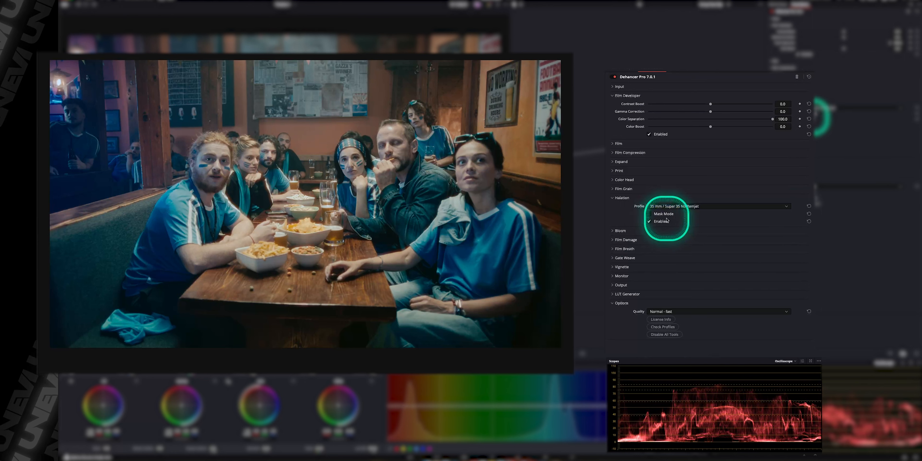
pyautogui.click(673, 206)
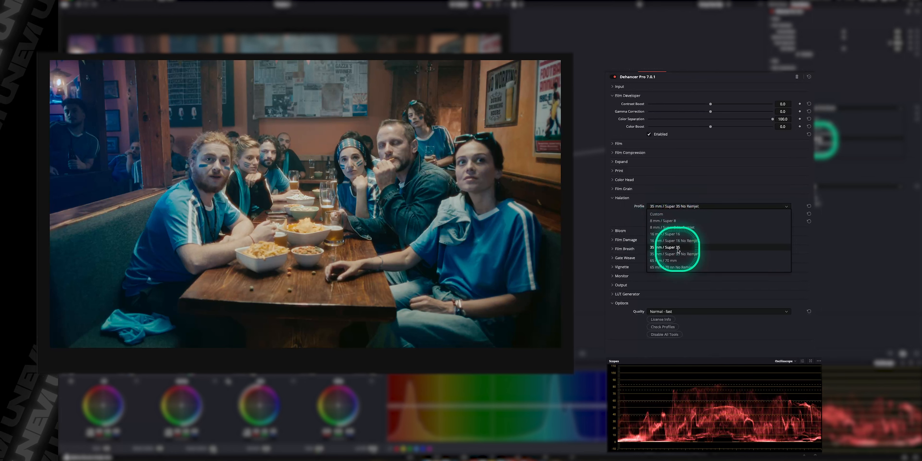
pyautogui.click(669, 247)
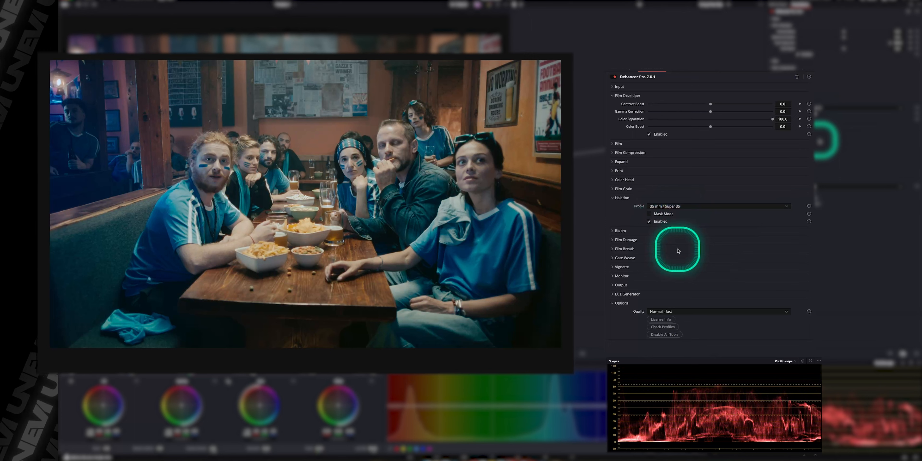
# Compare a close-up of the table with Halation switched off and on, leaving it enabled.
pyautogui.click(663, 223)
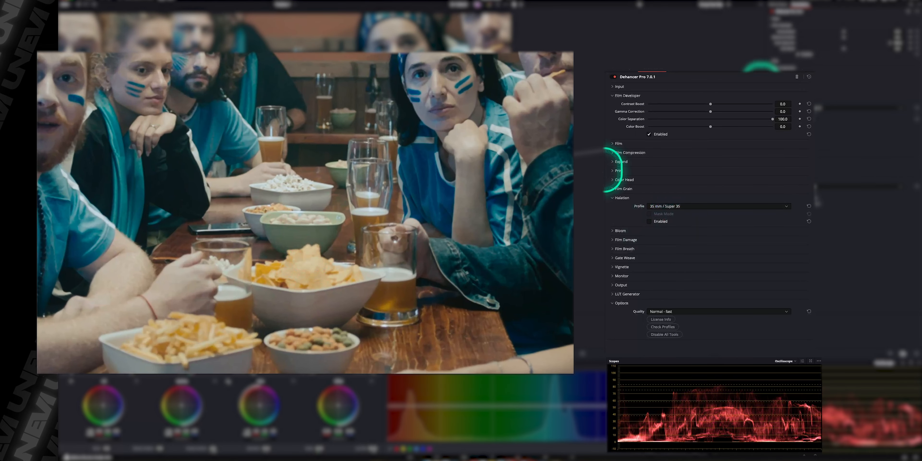
pyautogui.click(660, 221)
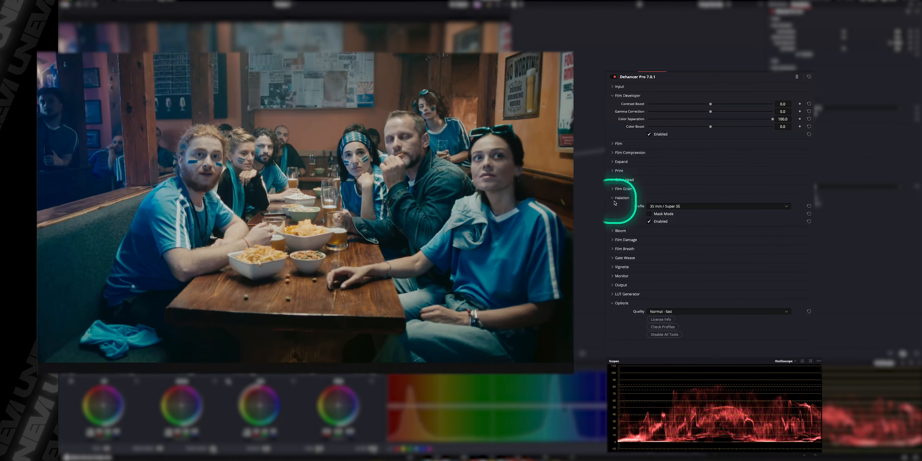
pyautogui.click(612, 198)
# Enable Bloom with the 35 mm / Super 35 profile.
pyautogui.click(613, 207)
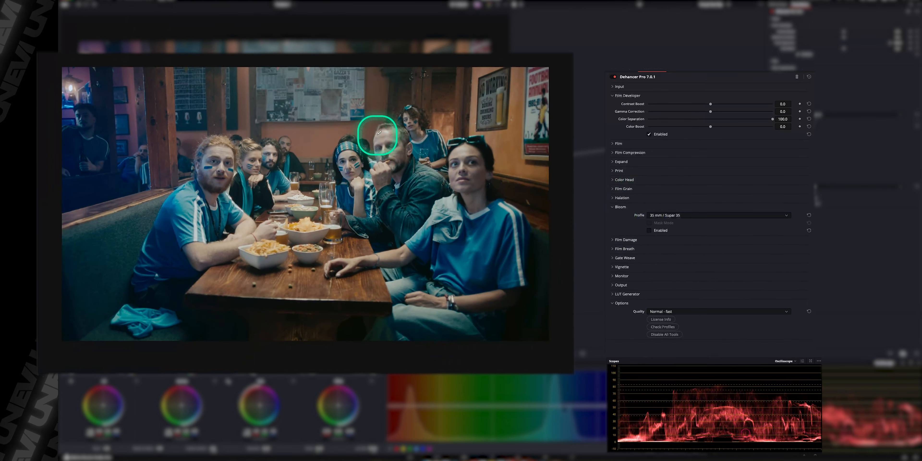
pyautogui.click(649, 230)
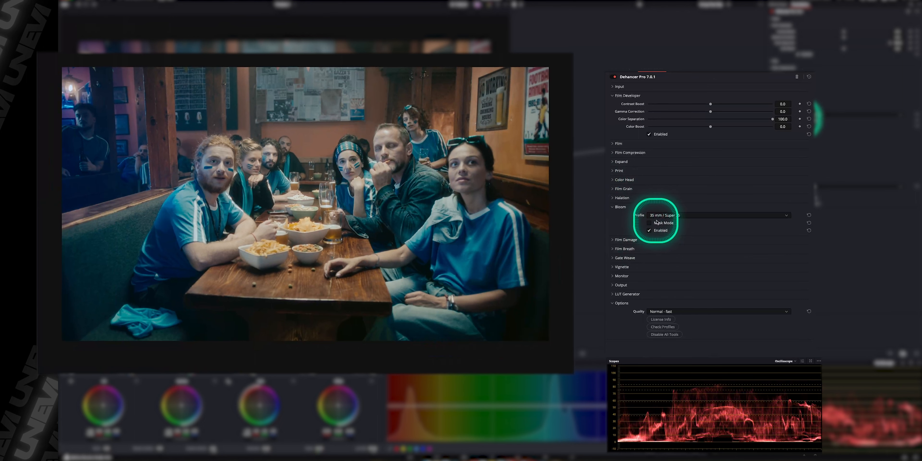
# Compare the Bloom masks of the 35 mm / Super 35 and 8 mm / Super 8 profiles, then keep the 65 mm / 70 mm profile unmasked.
pyautogui.click(650, 223)
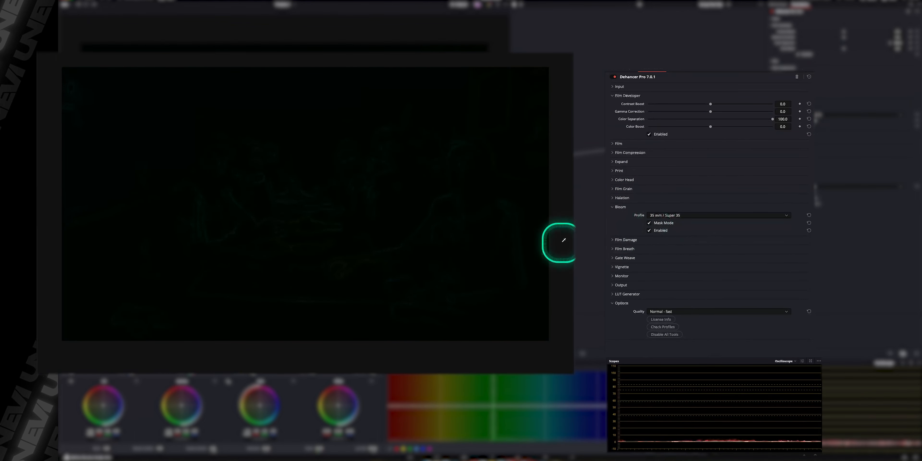
pyautogui.click(713, 215)
pyautogui.click(667, 230)
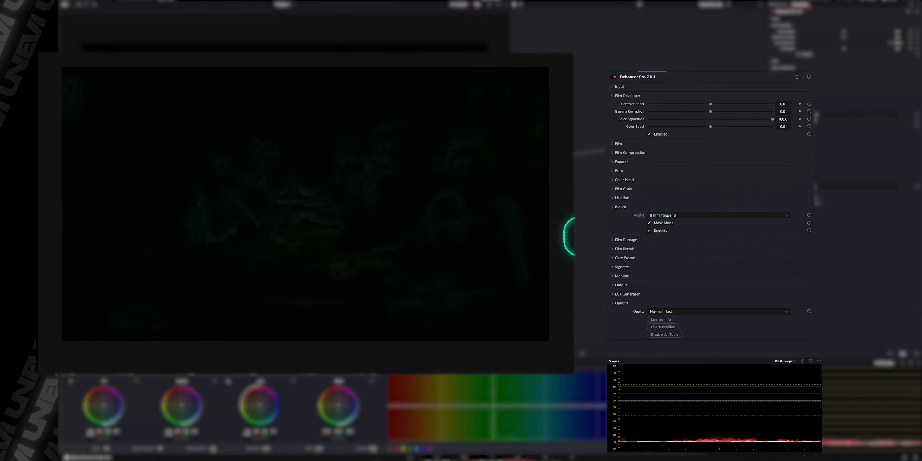
pyautogui.click(668, 215)
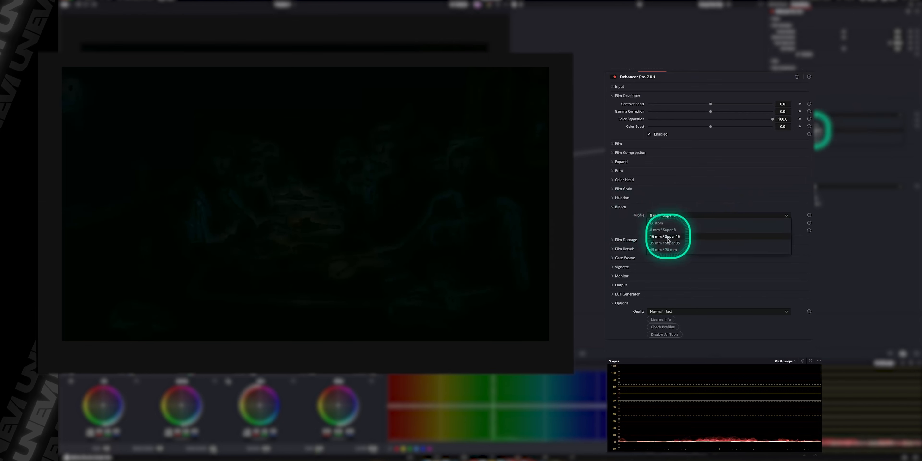
pyautogui.click(666, 247)
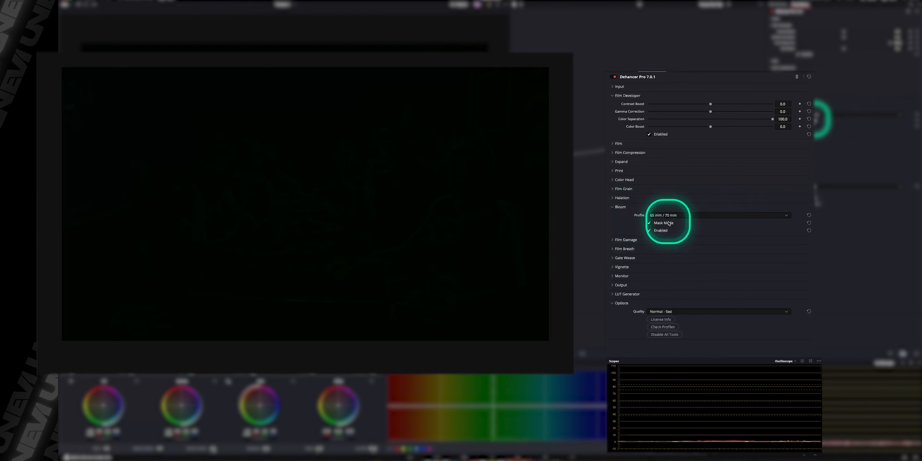
pyautogui.click(668, 223)
# Compare the image with Bloom switched off and on, leaving it enabled.
pyautogui.click(650, 230)
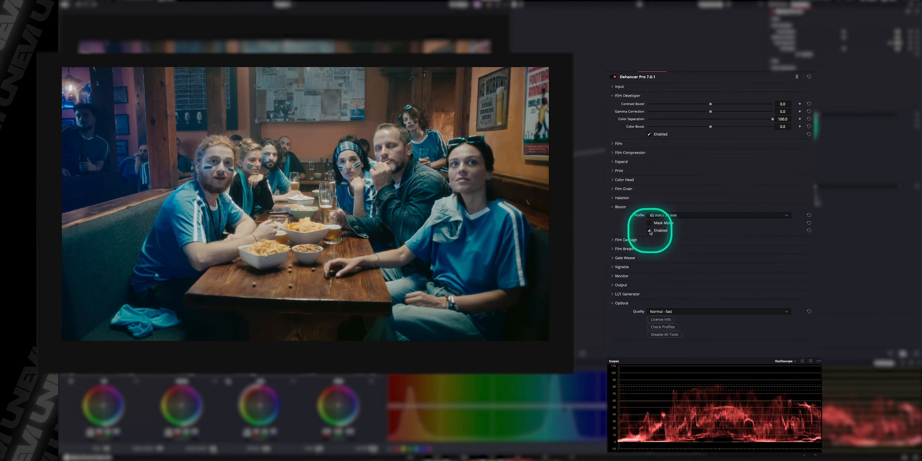
pyautogui.click(650, 230)
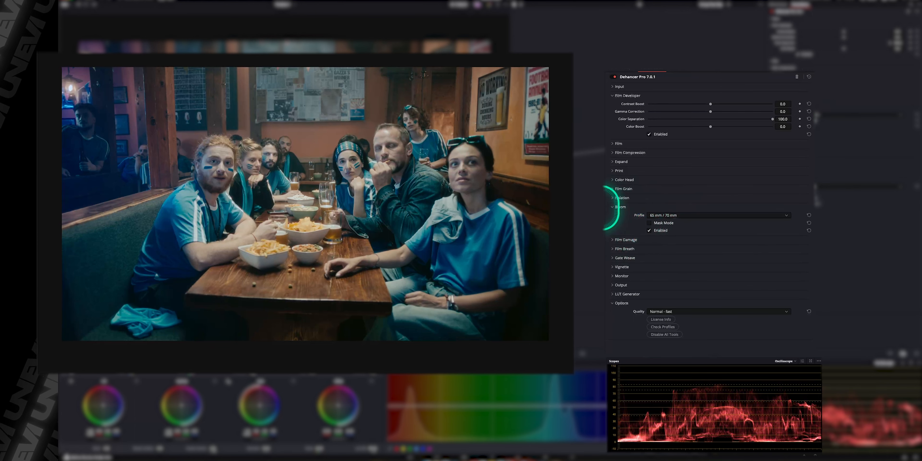
pyautogui.click(611, 207)
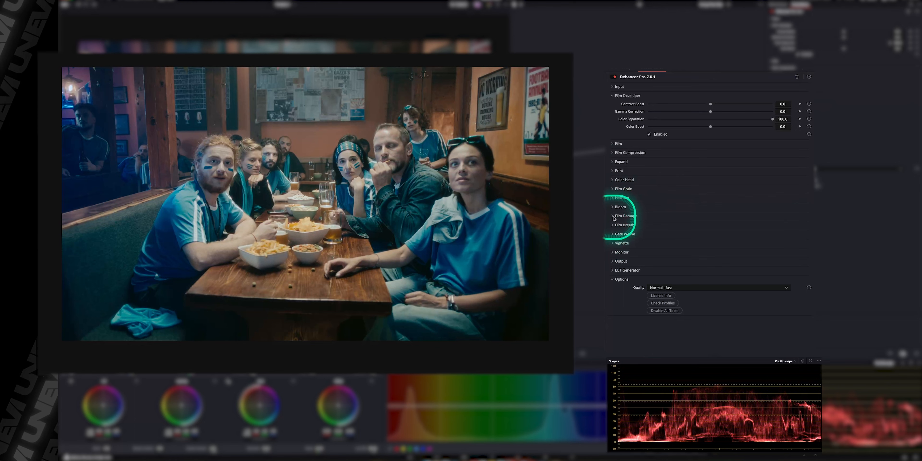
# Try Film Damage with the 16 mm / Super 16 profile.
pyautogui.click(613, 217)
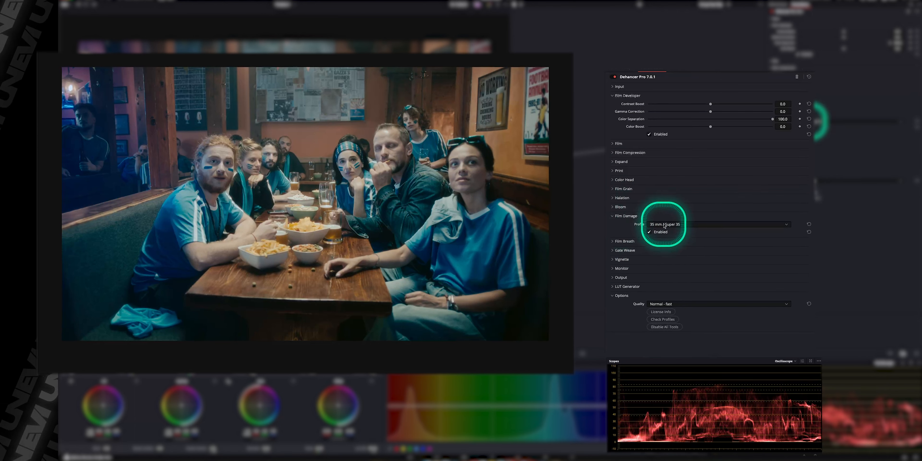
pyautogui.click(664, 224)
pyautogui.click(667, 244)
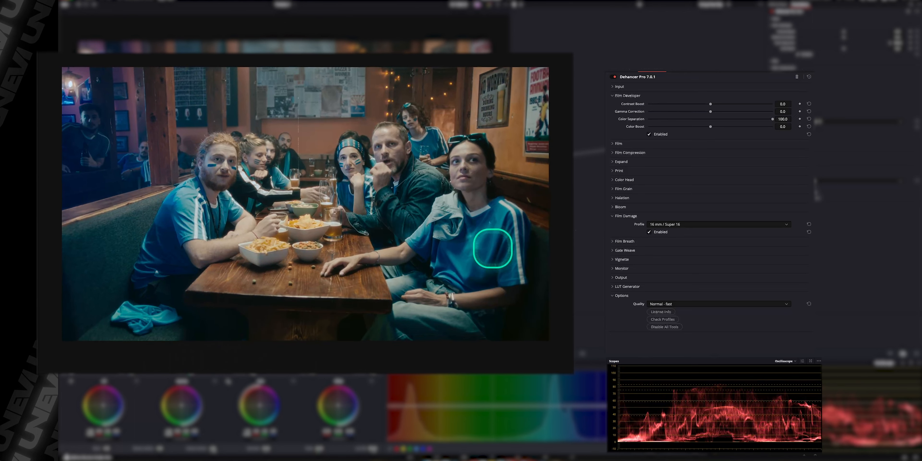
# Try Film Breath with the 8 mm / Super 8 profile.
pyautogui.click(623, 241)
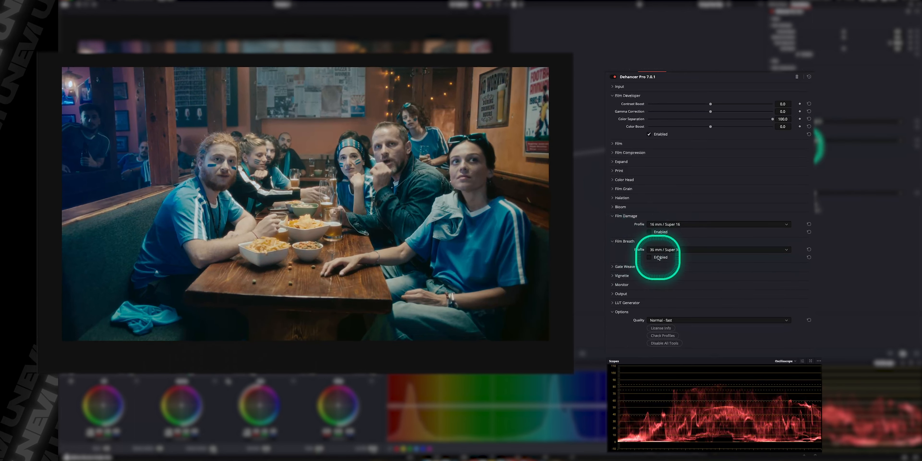
pyautogui.click(659, 257)
pyautogui.click(662, 250)
pyautogui.click(659, 266)
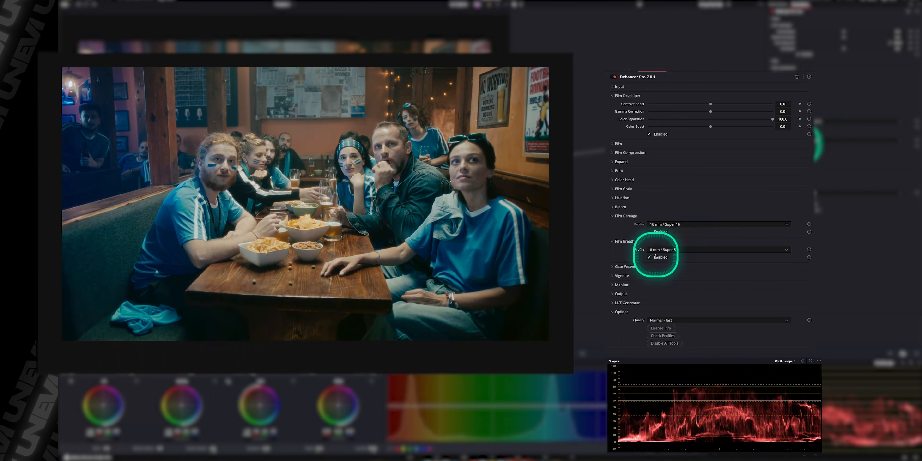
# Try Gate Weave with the 8 mm / Super 8 profile while scrubbing through the clip, then disable it.
pyautogui.click(618, 266)
pyautogui.click(658, 283)
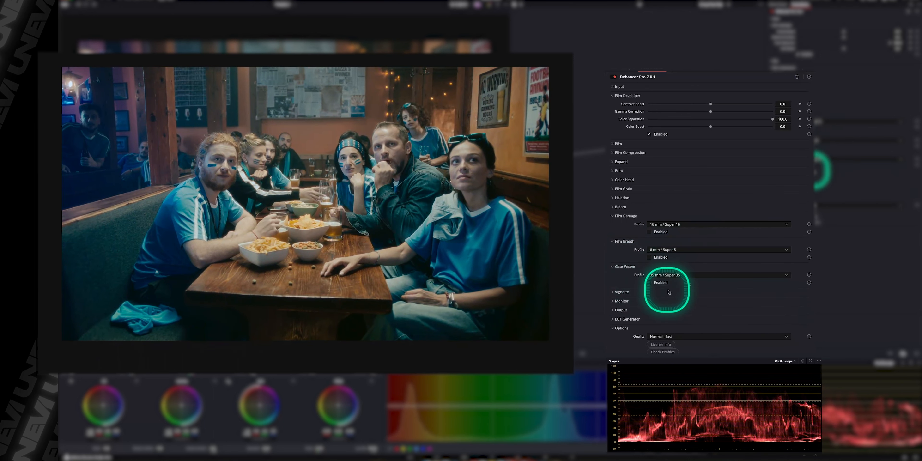
pyautogui.click(663, 275)
pyautogui.click(664, 289)
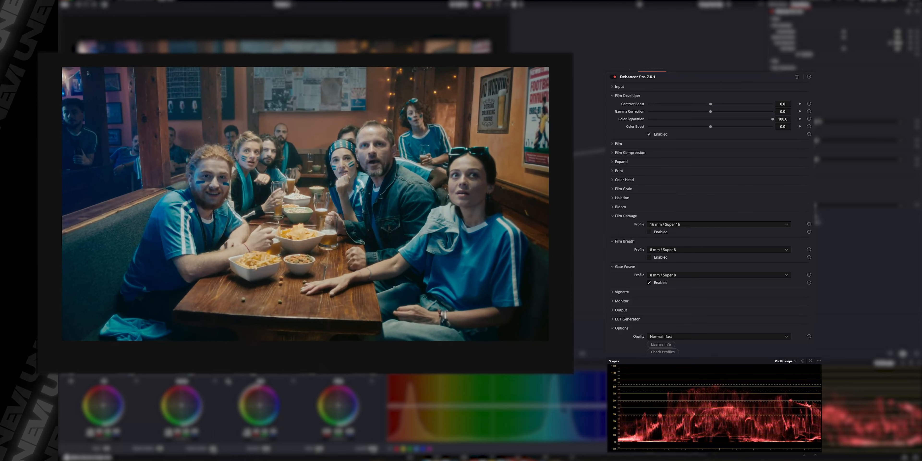
pyautogui.moveTo(296, 369); pyautogui.dragTo(107, 373)
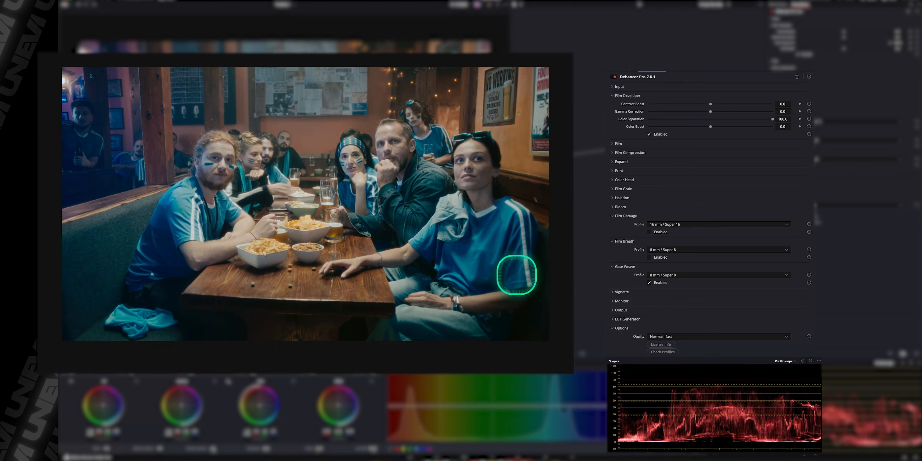
pyautogui.click(657, 283)
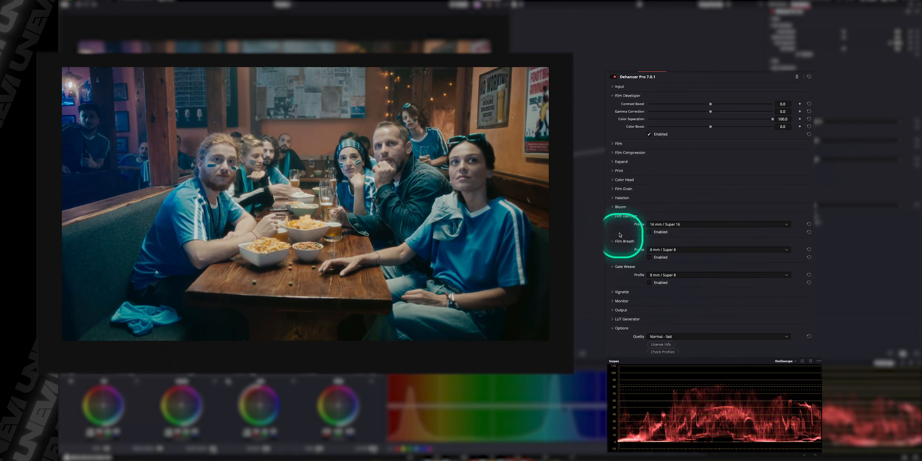
# Enable the Vignette with its Feather set to 0.
pyautogui.click(611, 216)
pyautogui.click(612, 225)
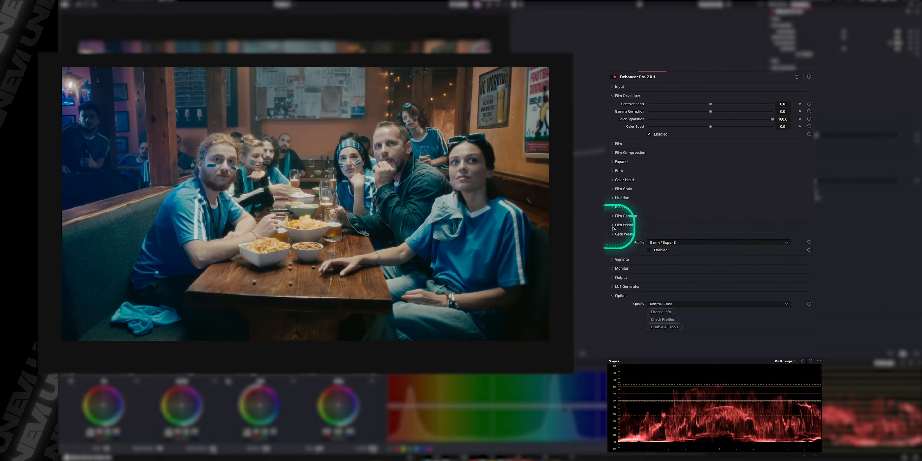
pyautogui.click(613, 234)
pyautogui.click(616, 242)
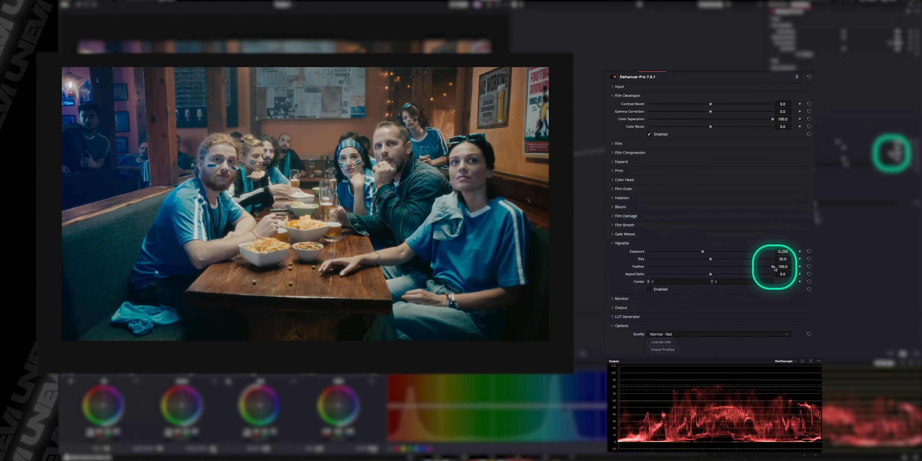
pyautogui.moveTo(772, 266); pyautogui.dragTo(672, 267)
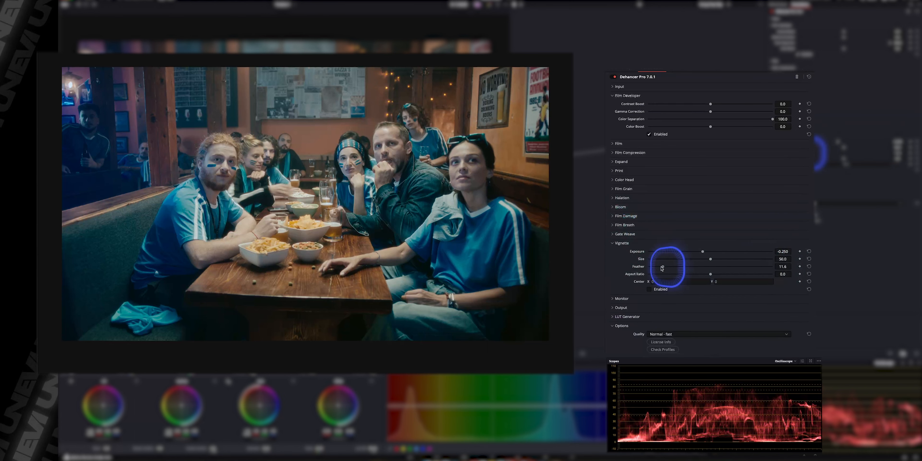
pyautogui.click(649, 290)
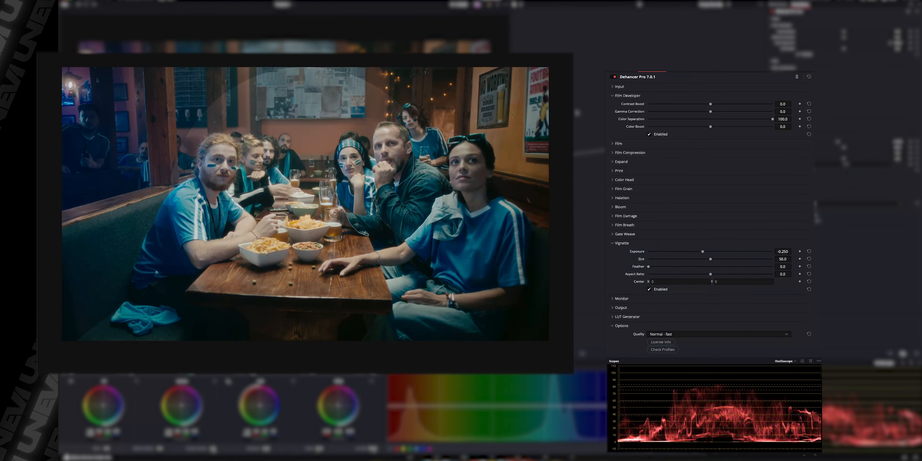
# Set the vignette's Exposure to -2.000 and its Size to 67.5, trying a smaller Size of 32.8 first.
pyautogui.moveTo(702, 251); pyautogui.dragTo(623, 261)
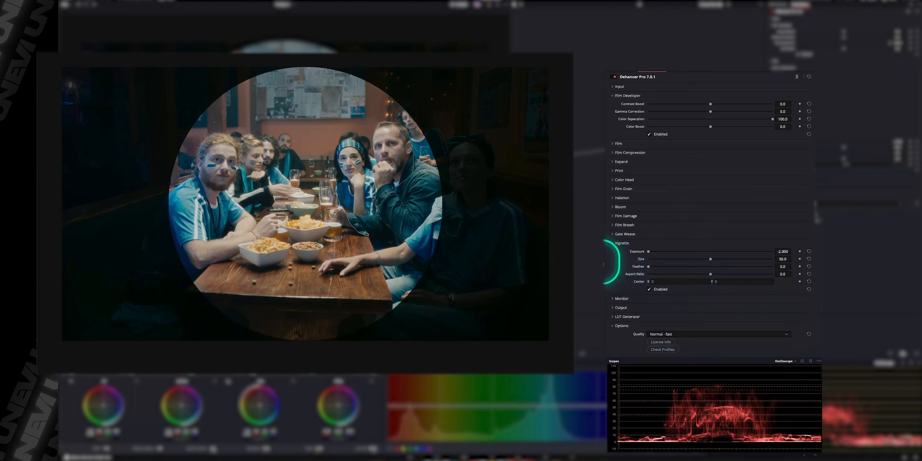
pyautogui.moveTo(710, 259); pyautogui.dragTo(689, 262)
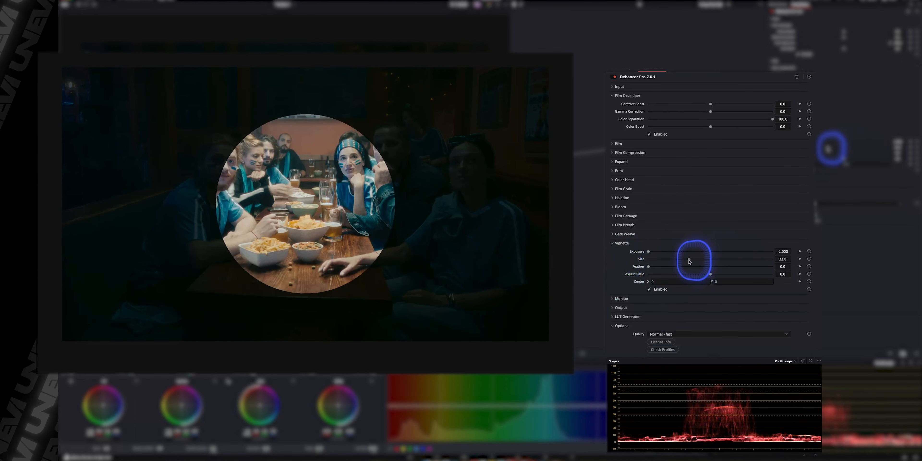
pyautogui.moveTo(691, 261); pyautogui.dragTo(732, 257)
# Set the vignette's Feather to 100, Aspect Ratio to -79.1 and Exposure to -0.436.
pyautogui.moveTo(648, 267); pyautogui.dragTo(776, 266)
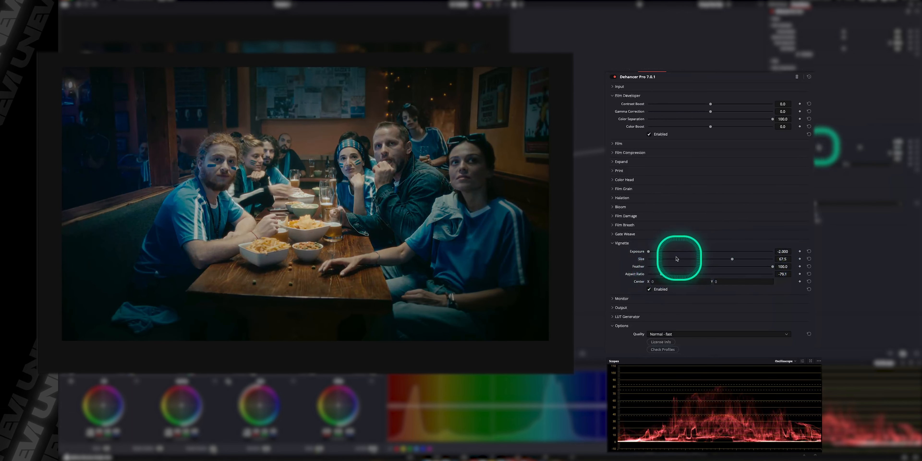
pyautogui.moveTo(652, 252); pyautogui.dragTo(697, 253)
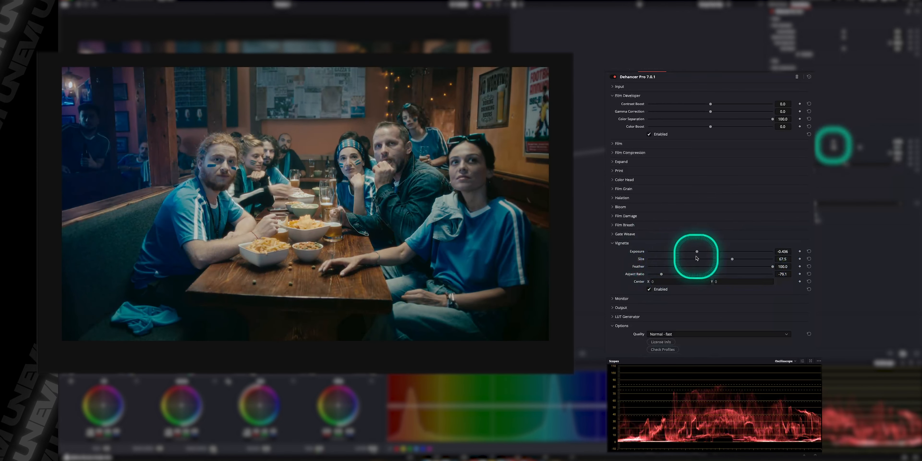
# Compare the image with the Vignette off and on, and with the whole Dehancer node bypassed and active.
pyautogui.click(649, 289)
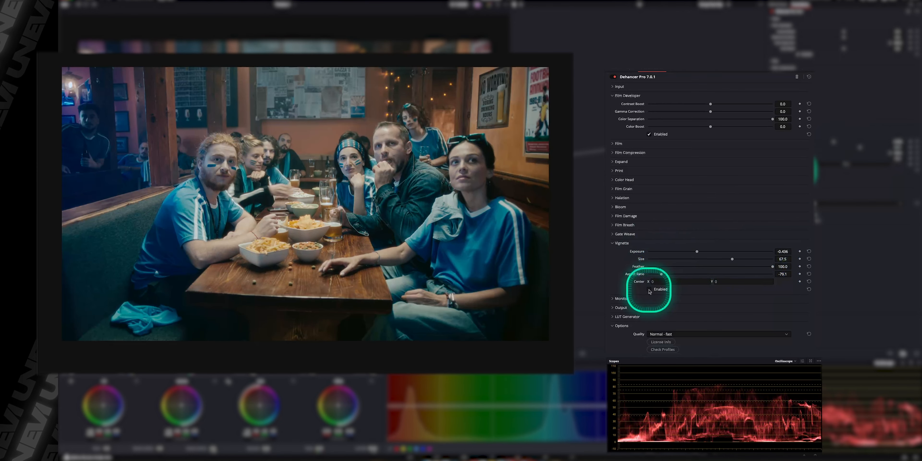
pyautogui.click(649, 289)
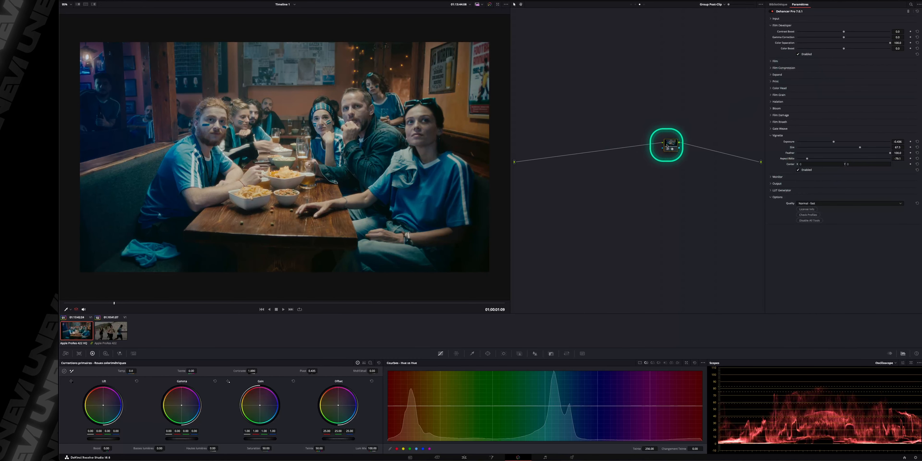
pyautogui.press('super+d')
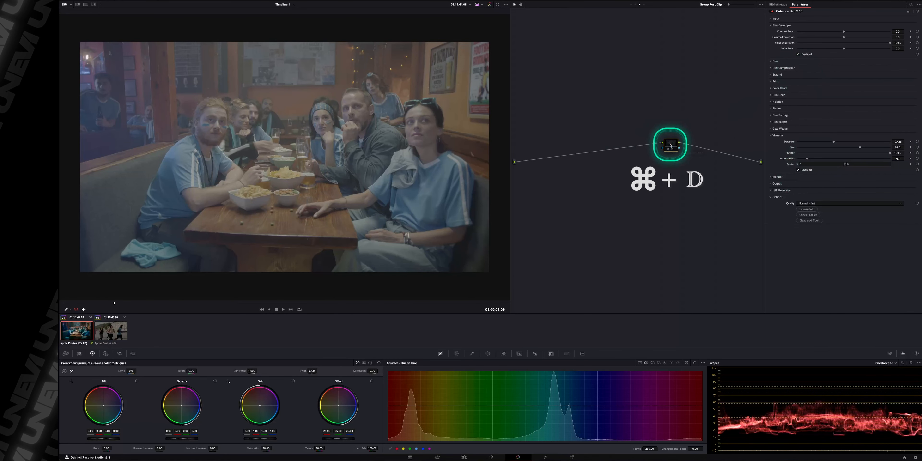
pyautogui.press('super+d')
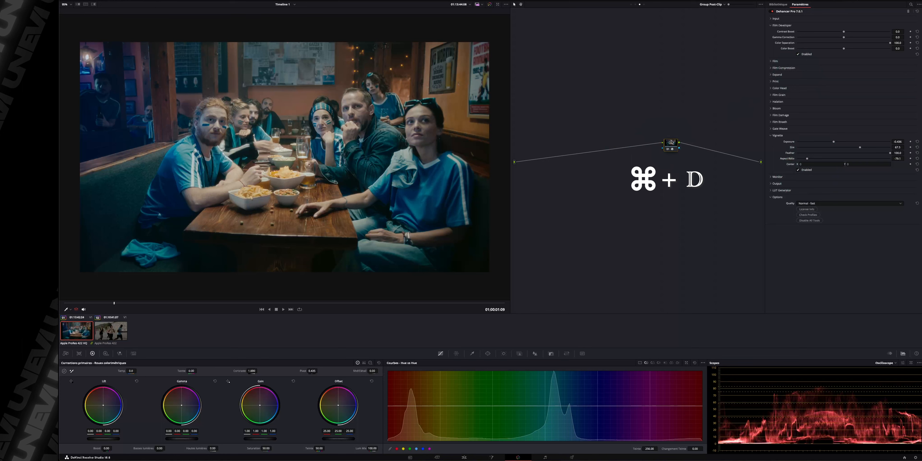
# Switch the node graph from the group post-clip level to the clip level.
pyautogui.click(636, 5)
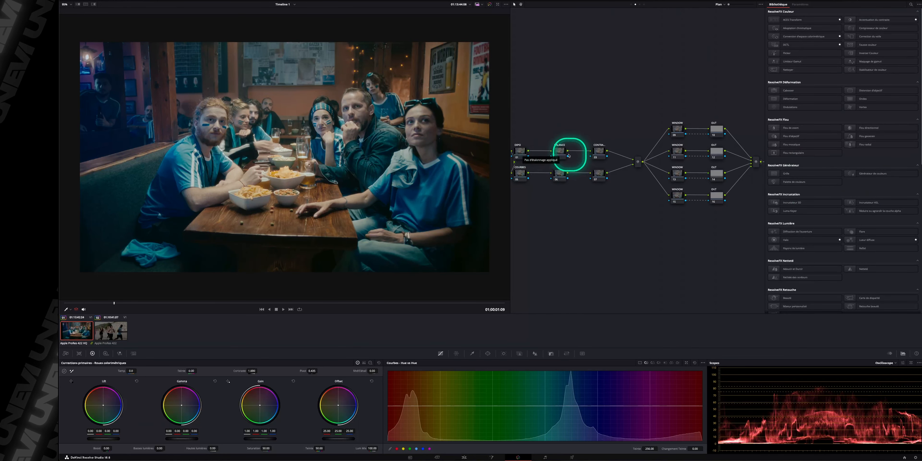